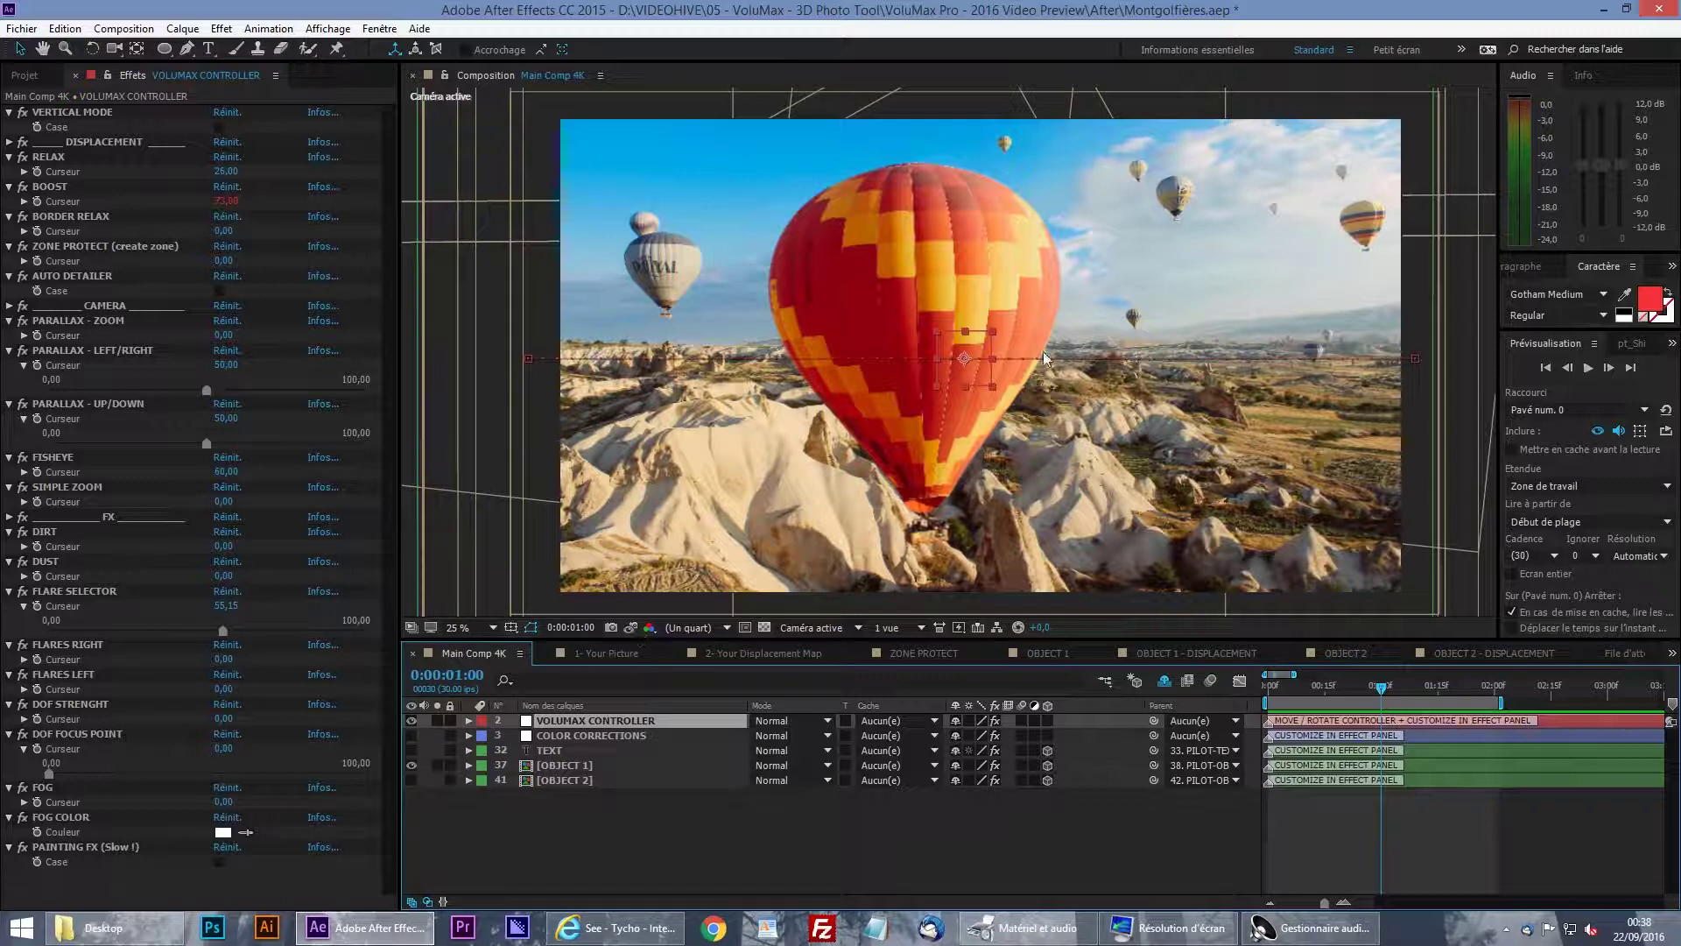
Select the COLOR CORRECTIONS layer in Main Comp 4K and display its effect controls
left_click_drag(982, 373, 675, 534)
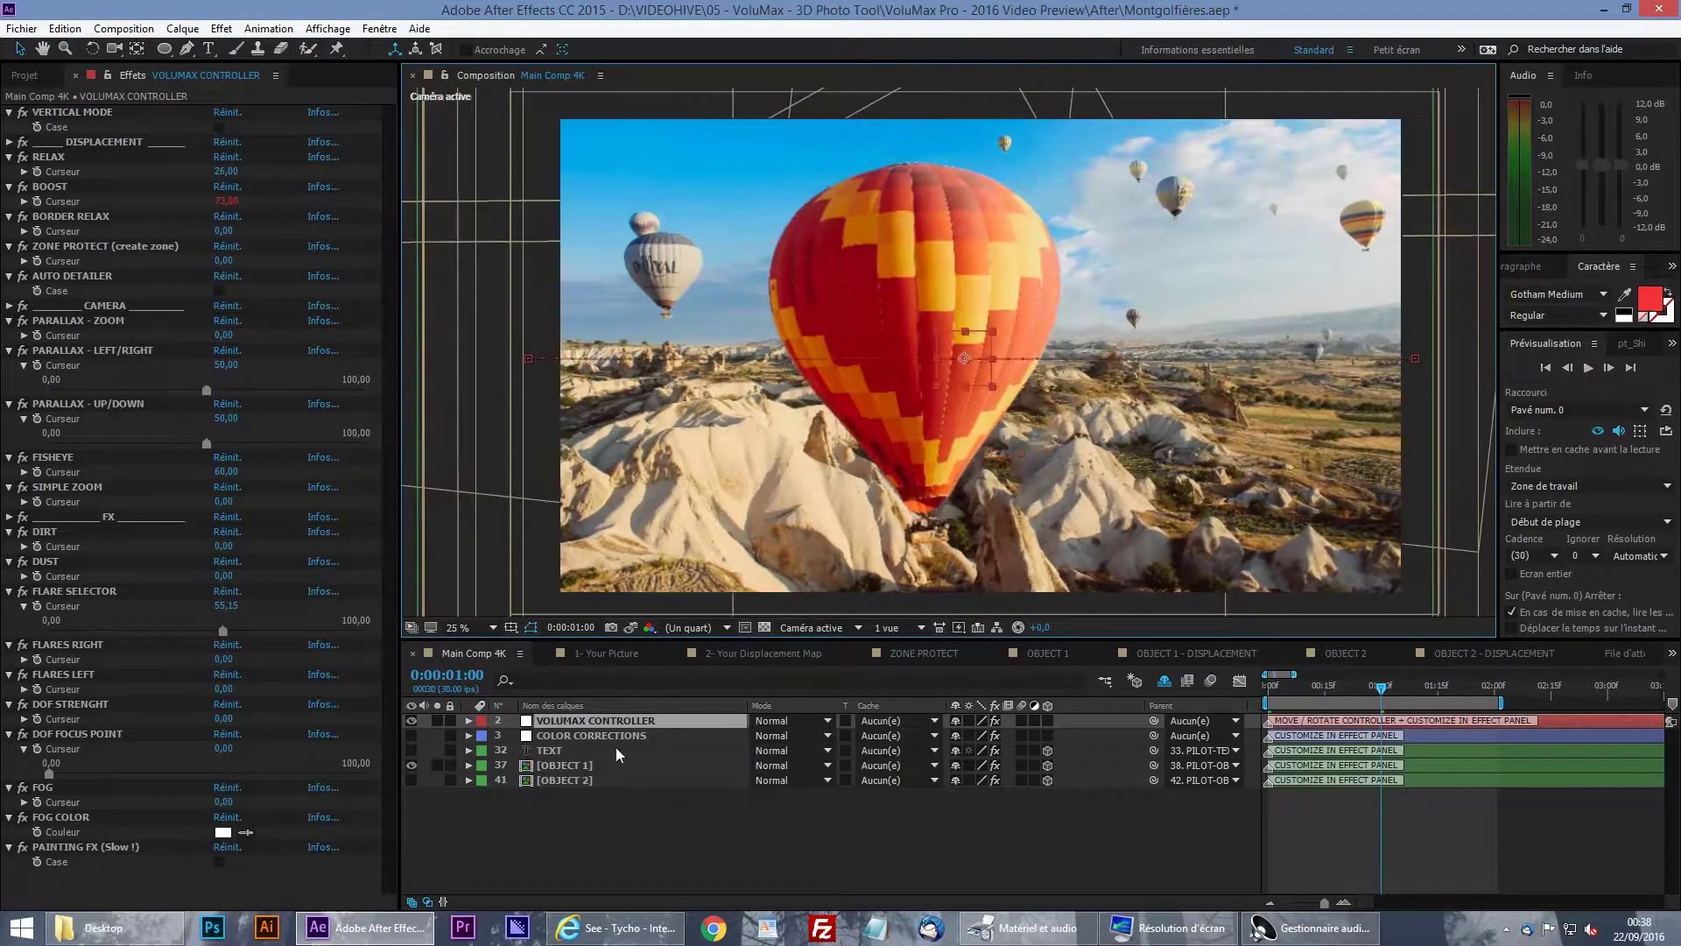
left_click(615, 738)
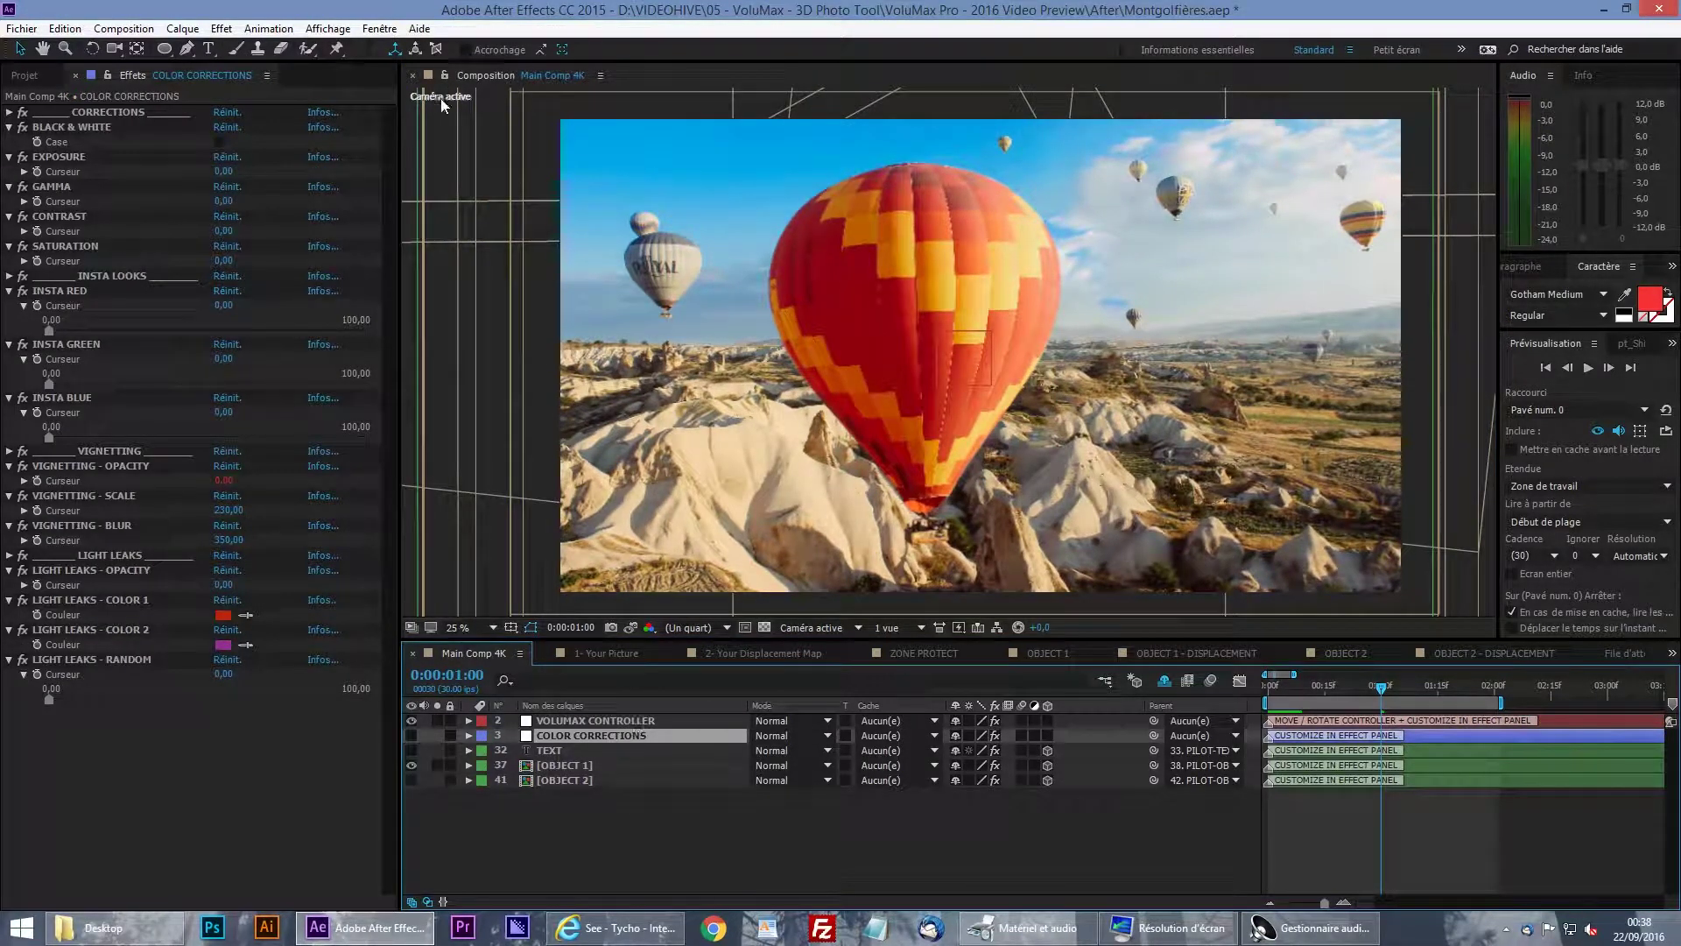
left_click(51, 77)
left_click(166, 76)
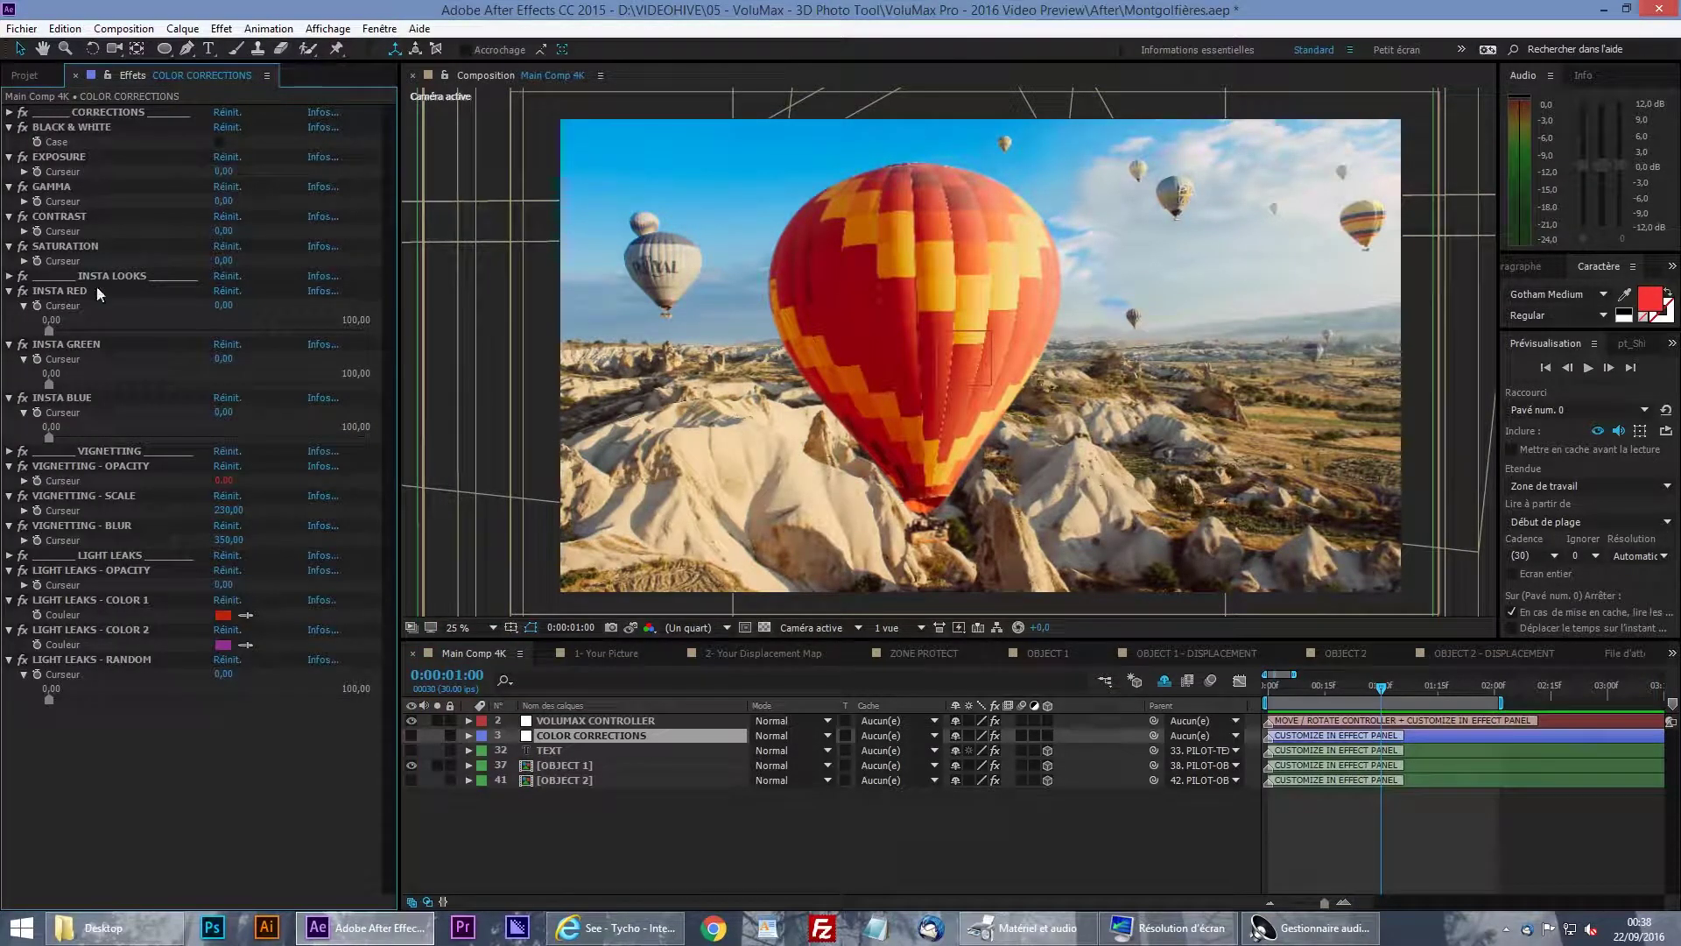
Try the Black & White and Exposure corrections, returning both to their defaults
left_click(81, 126)
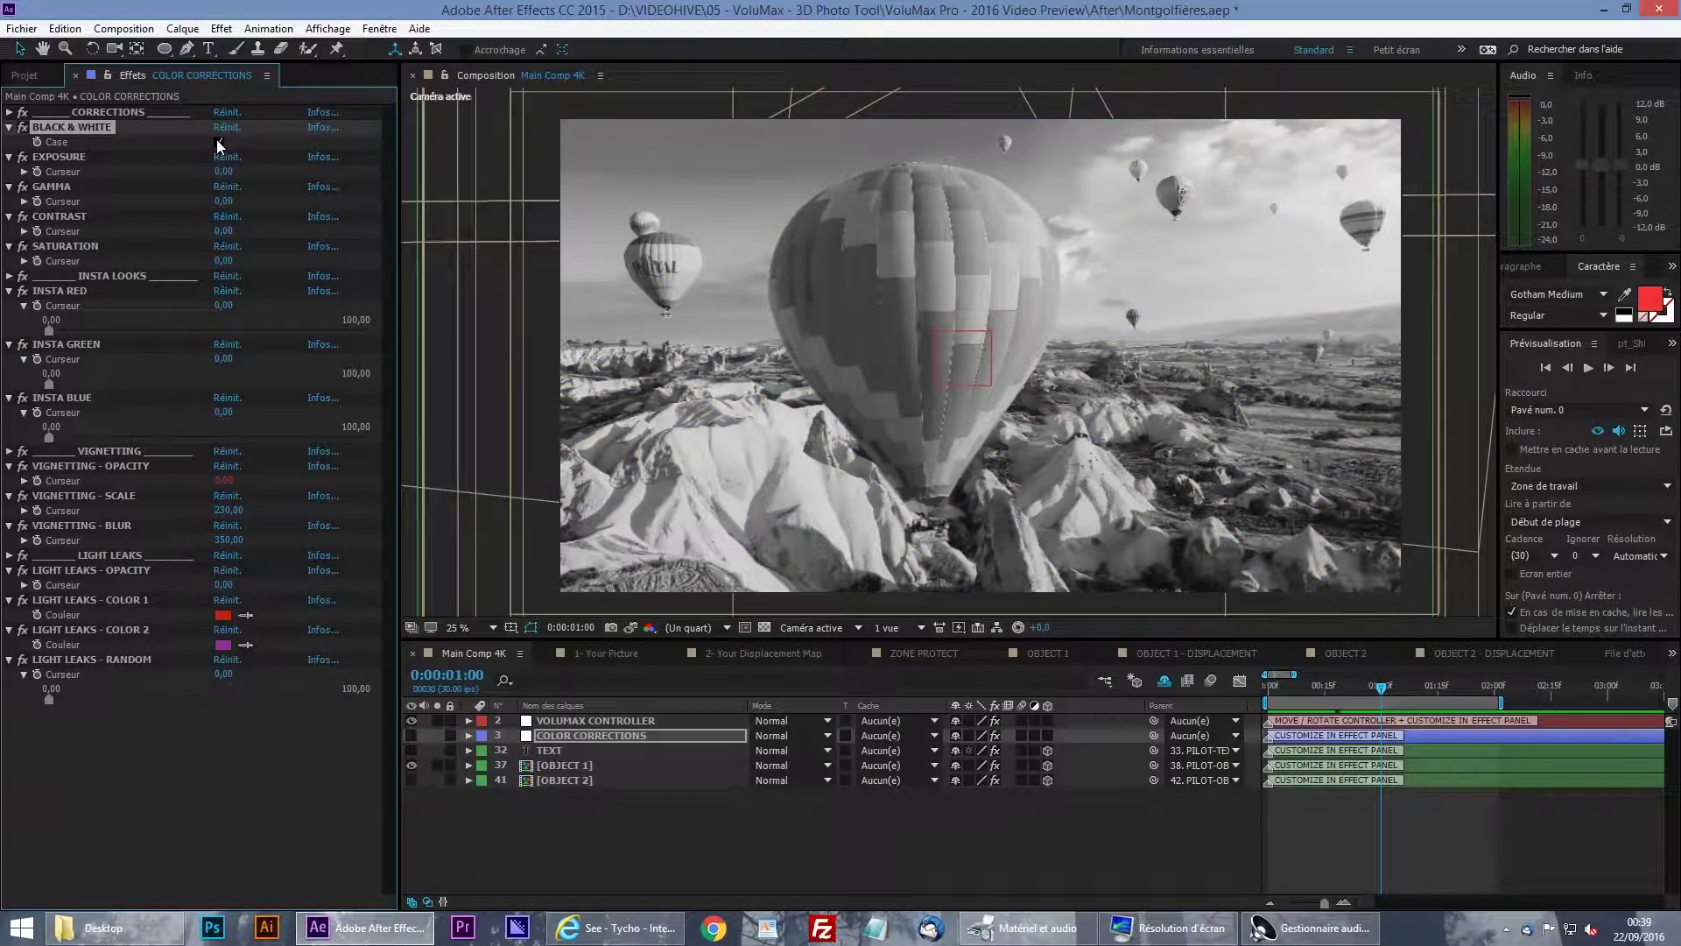
left_click(219, 142)
left_click(52, 155)
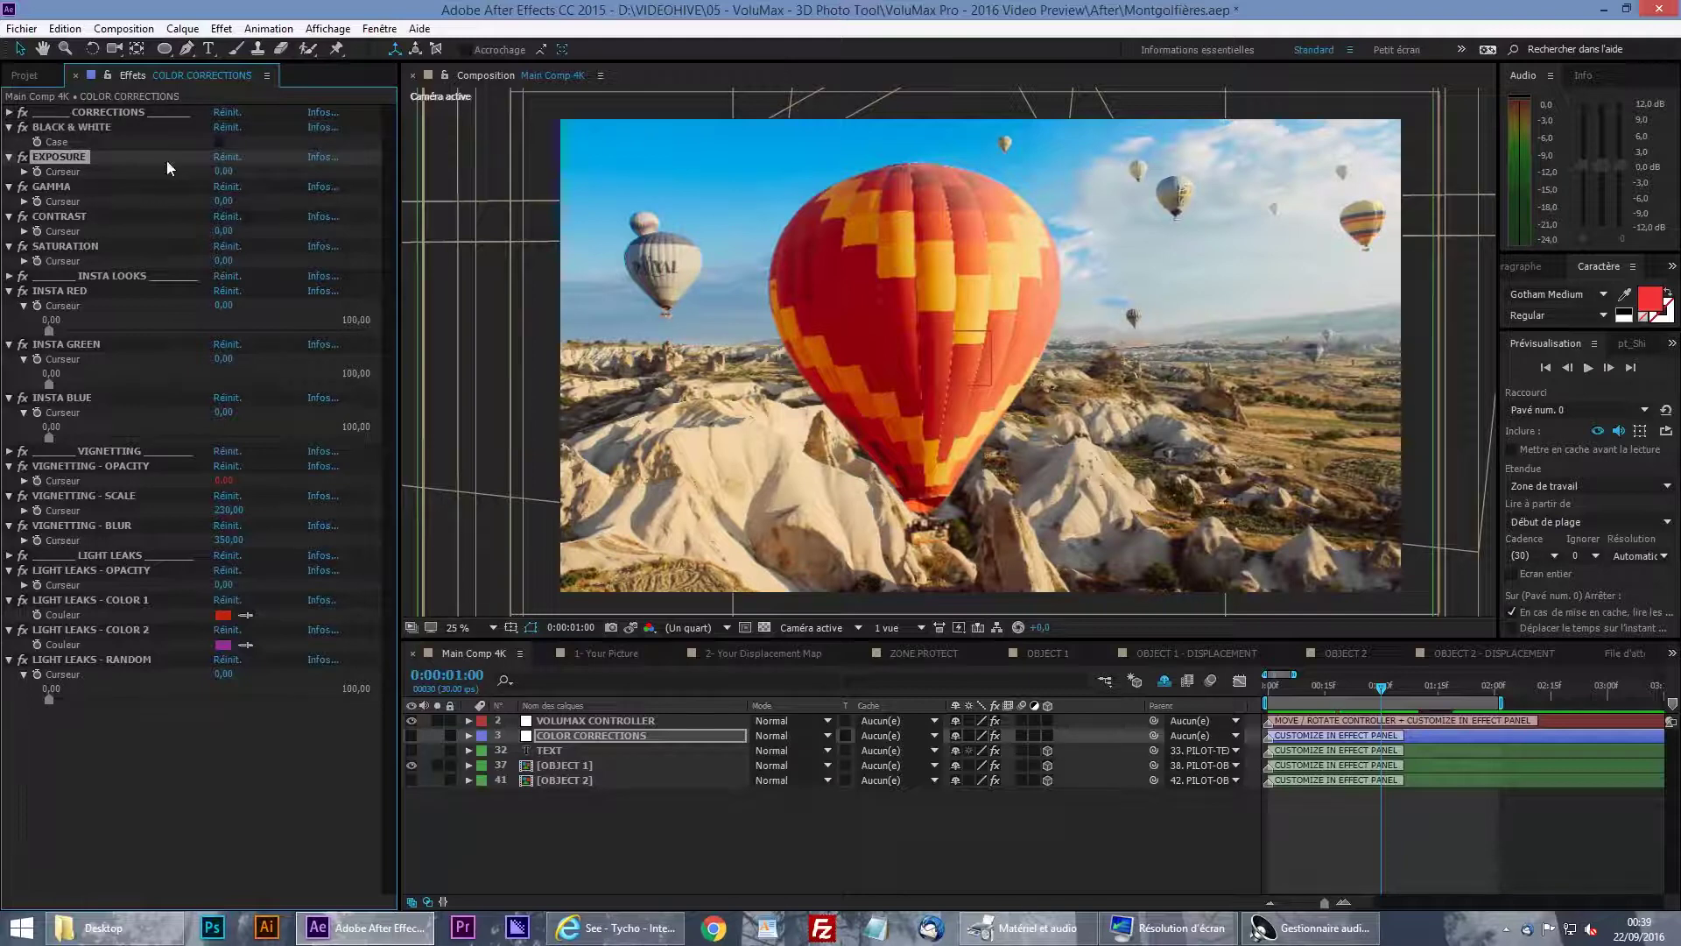
left_click_drag(224, 170, 230, 204)
Try out the Gamma, Contrast and Saturation corrections, restoring each of them to zero
left_click(163, 186)
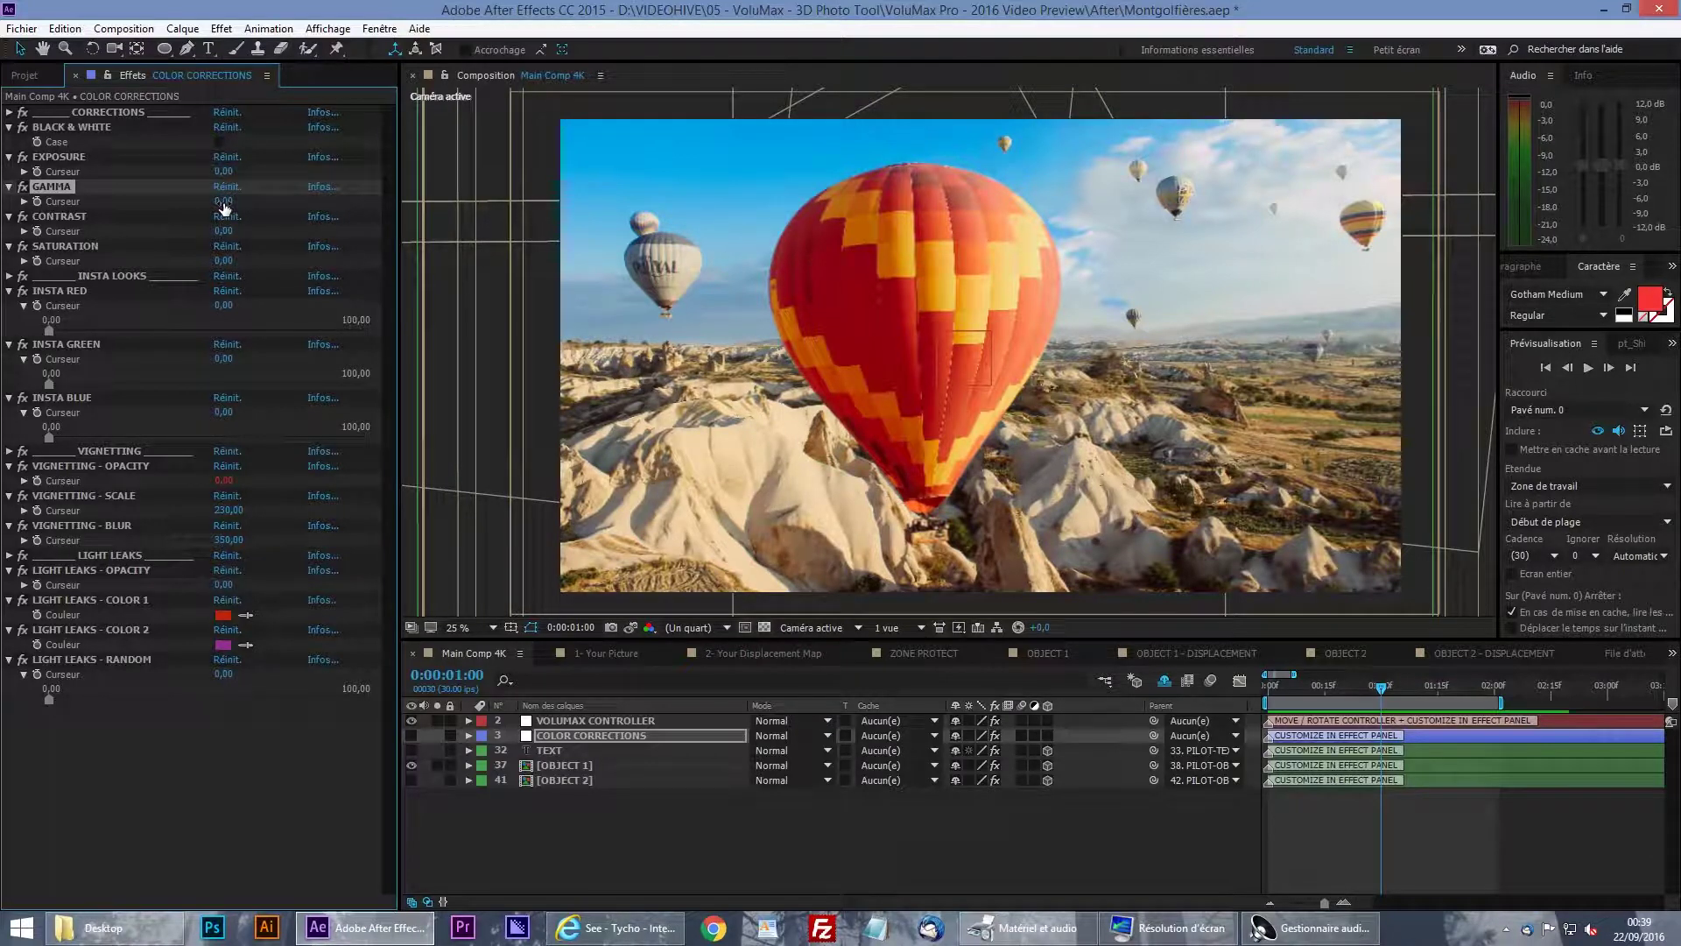
left_click_drag(223, 201, 324, 203)
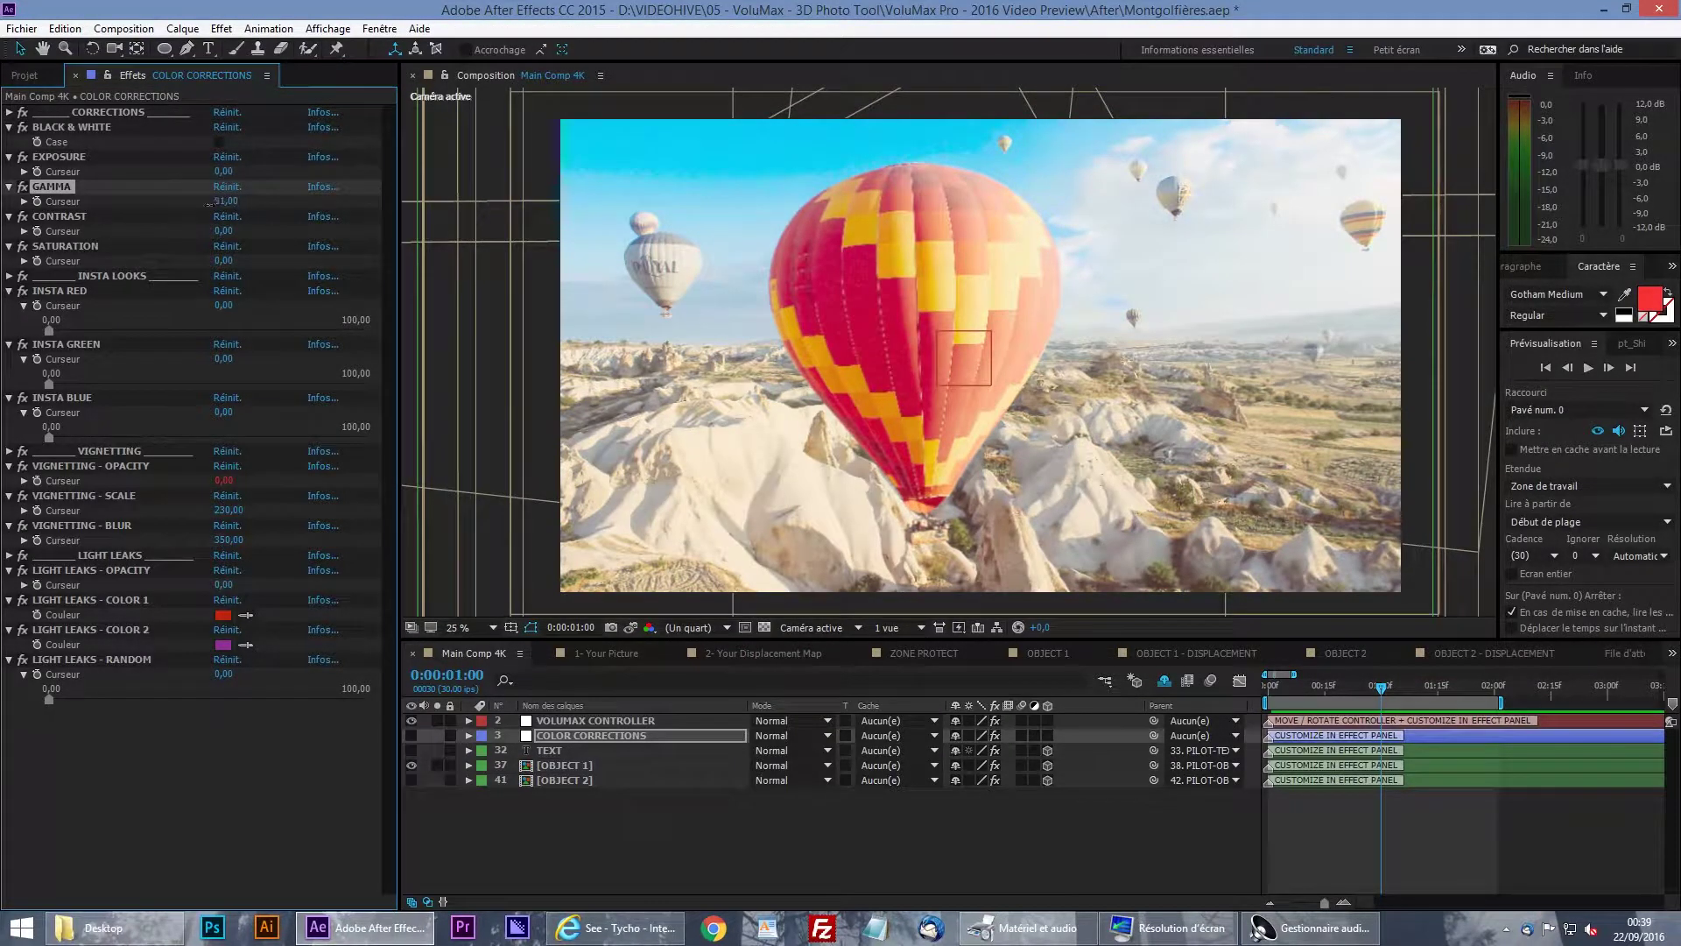
left_click_drag(214, 203, 128, 258)
left_click(49, 217)
key("ctrl+z")
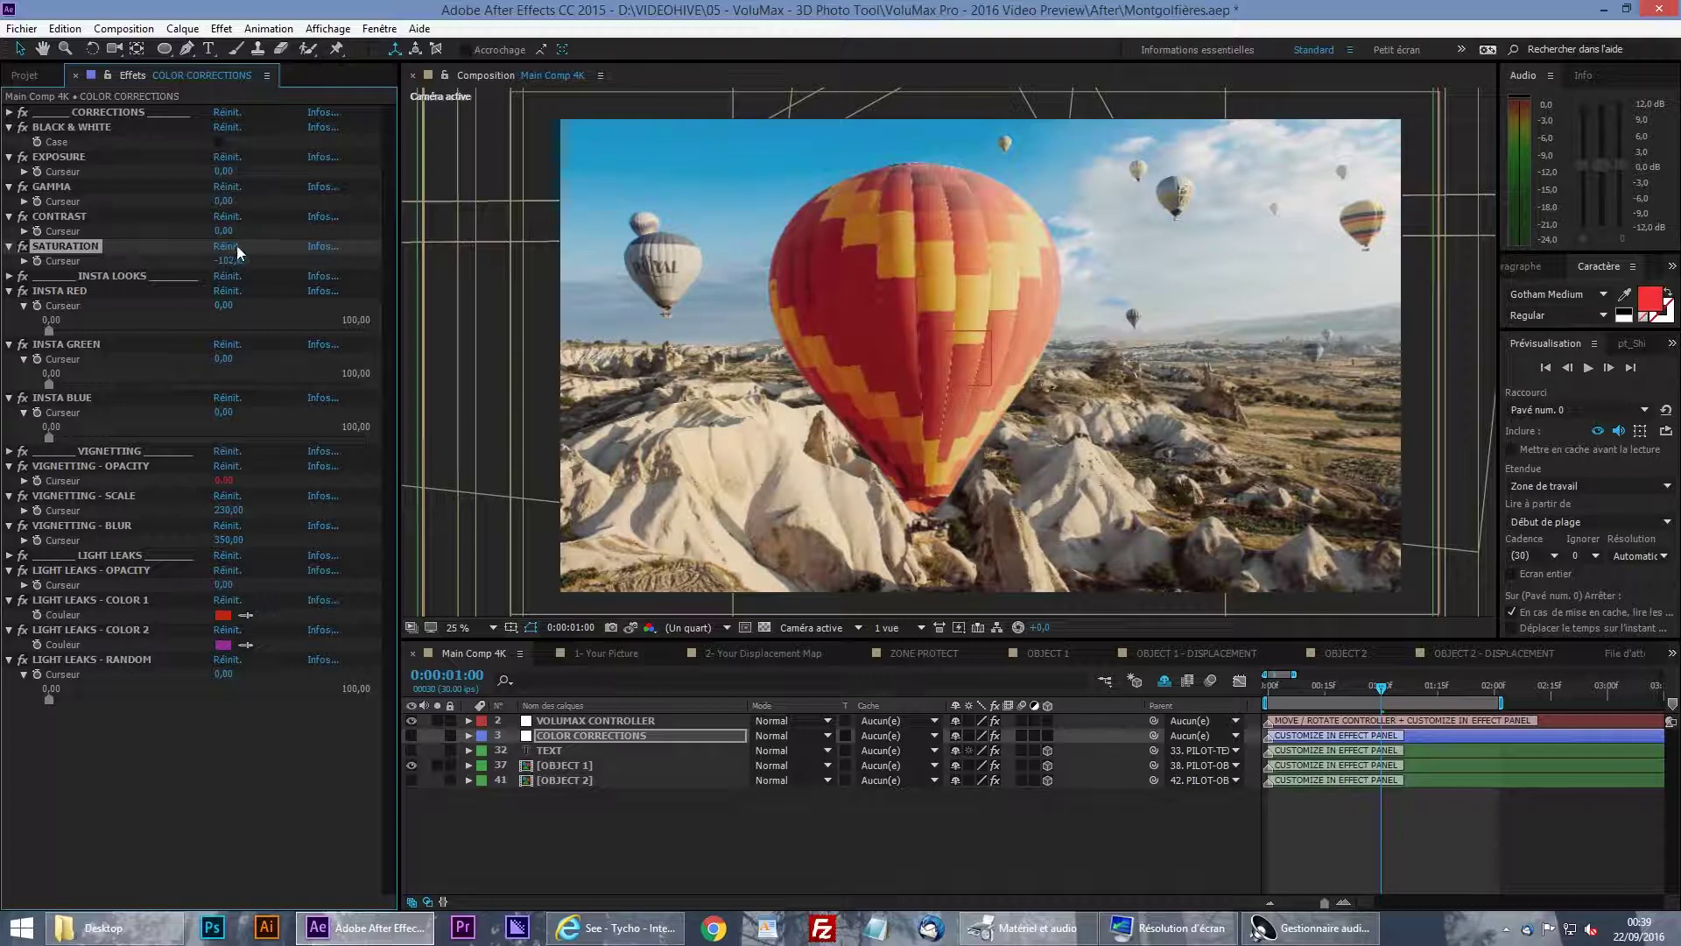
left_click(229, 247)
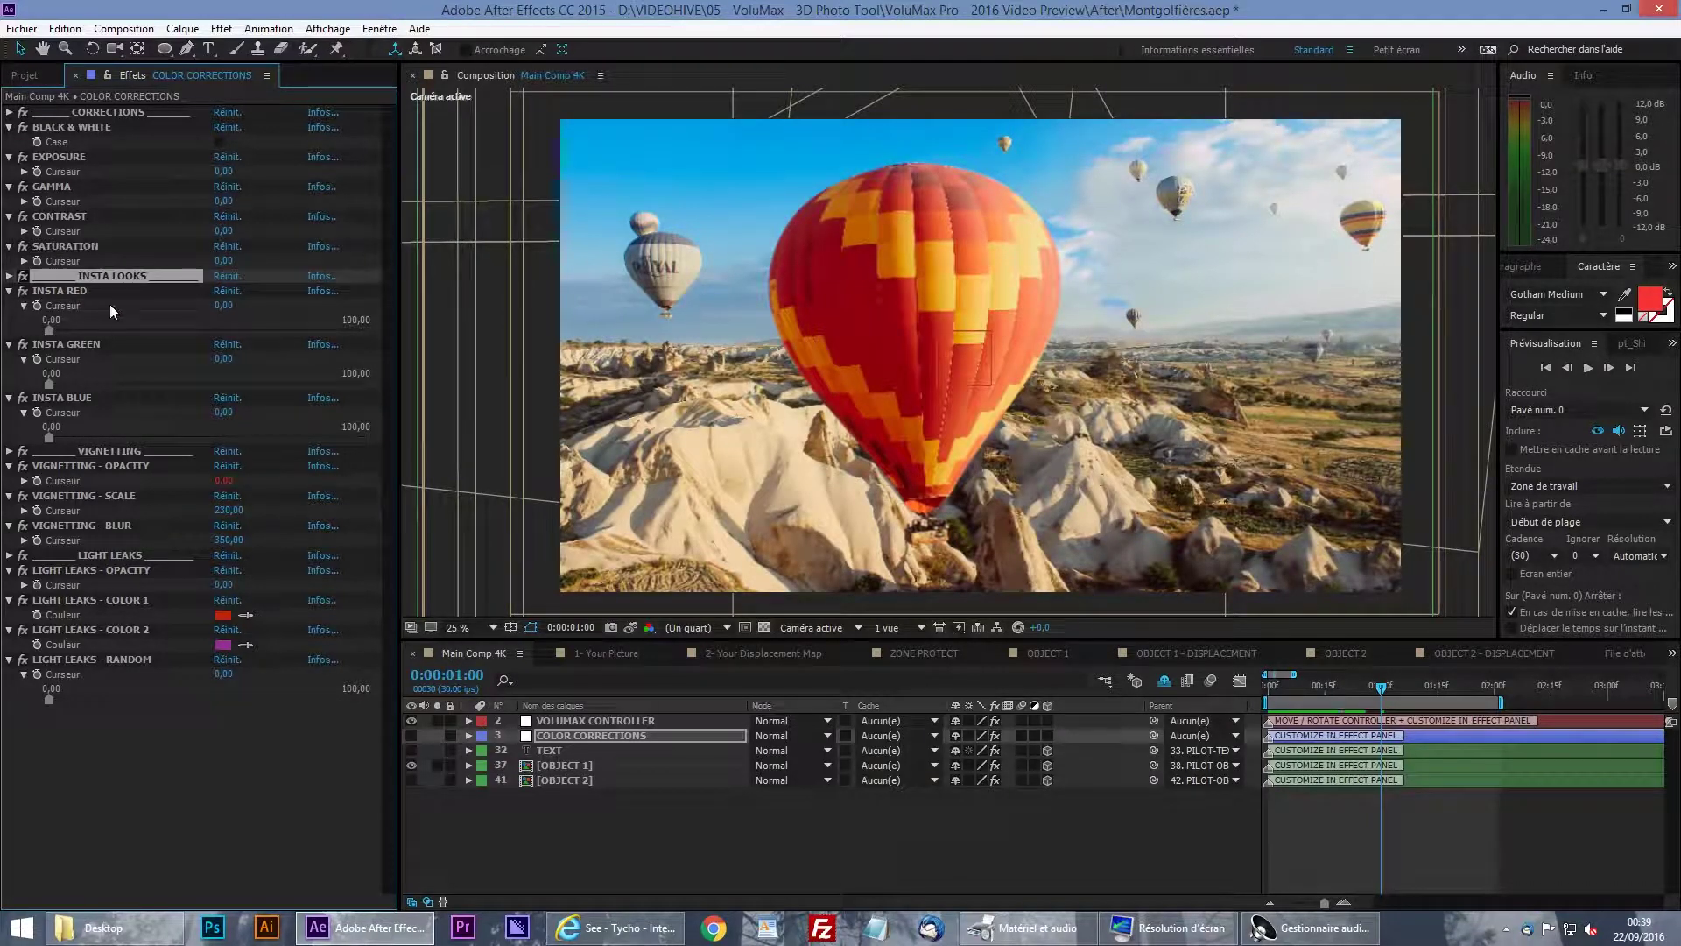
Try the Insta Red look at about 56
left_click(81, 290)
left_click(72, 345)
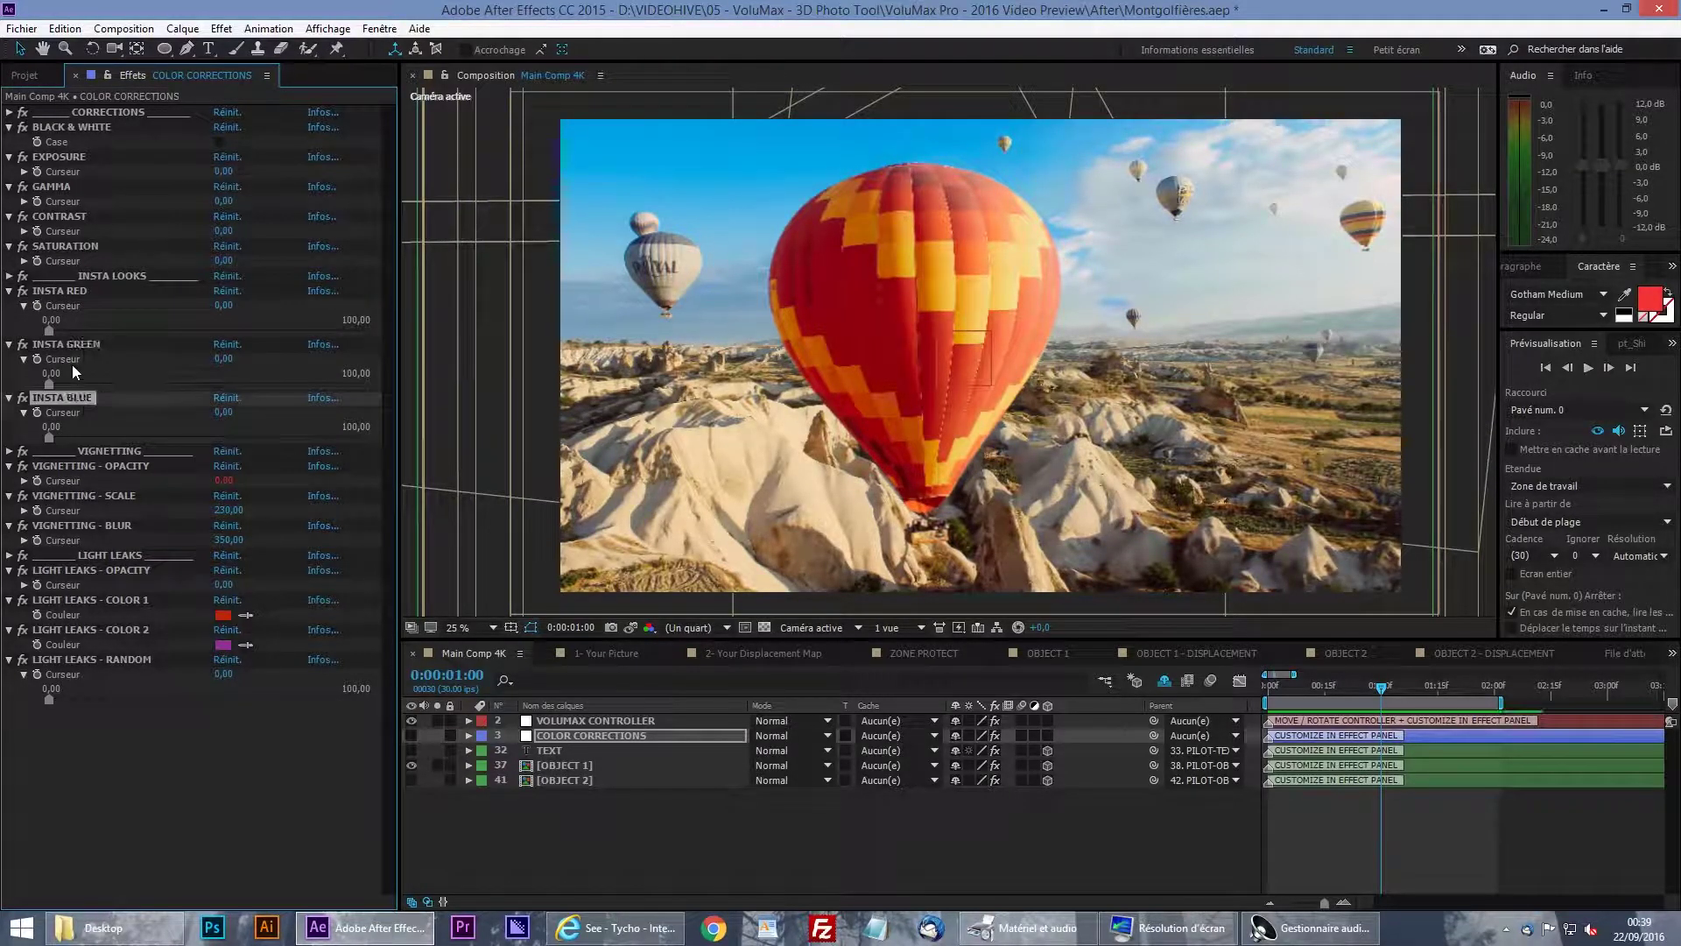
left_click(82, 287)
left_click(104, 275)
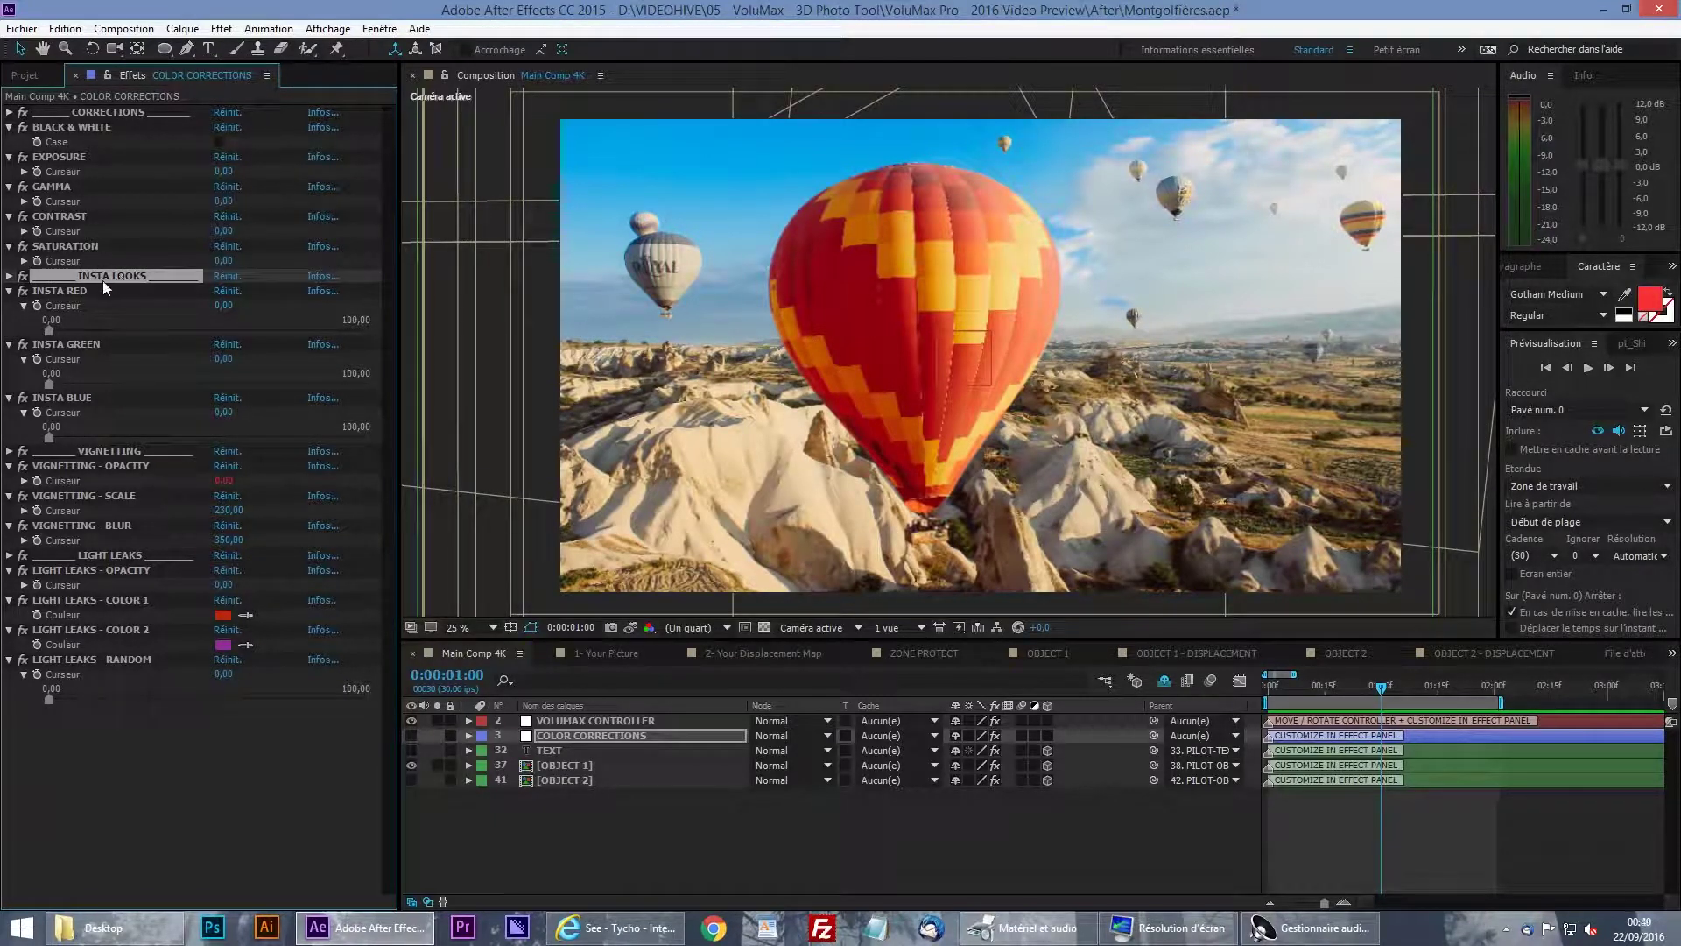
left_click(75, 293)
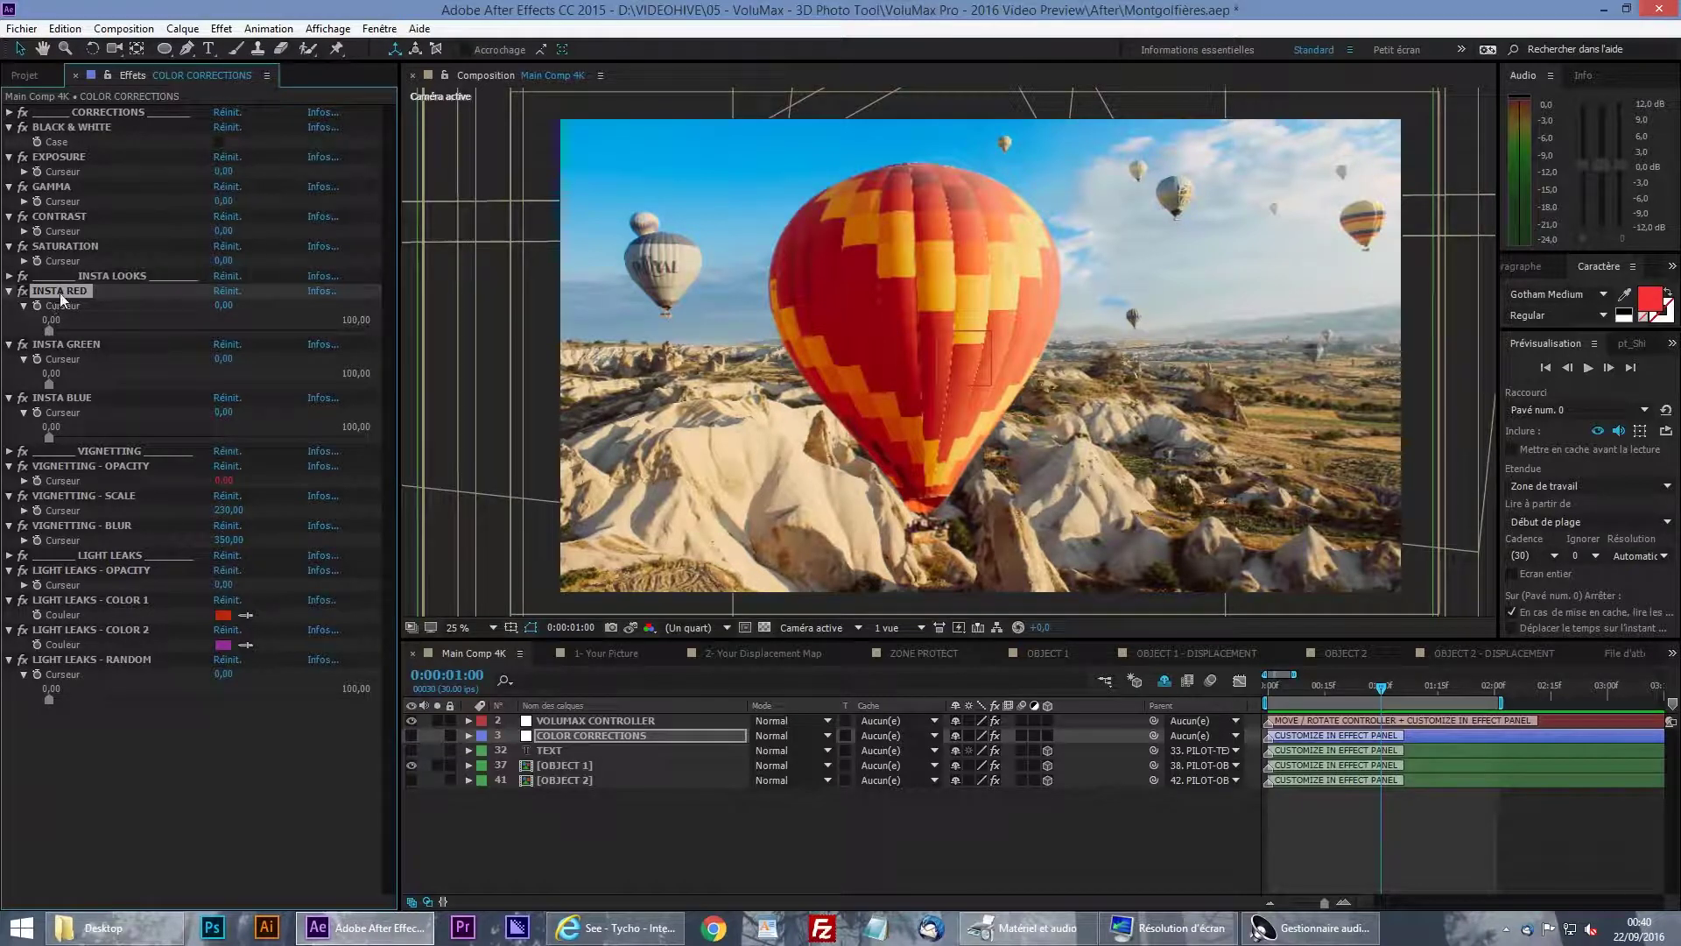
left_click_drag(54, 329, 227, 344)
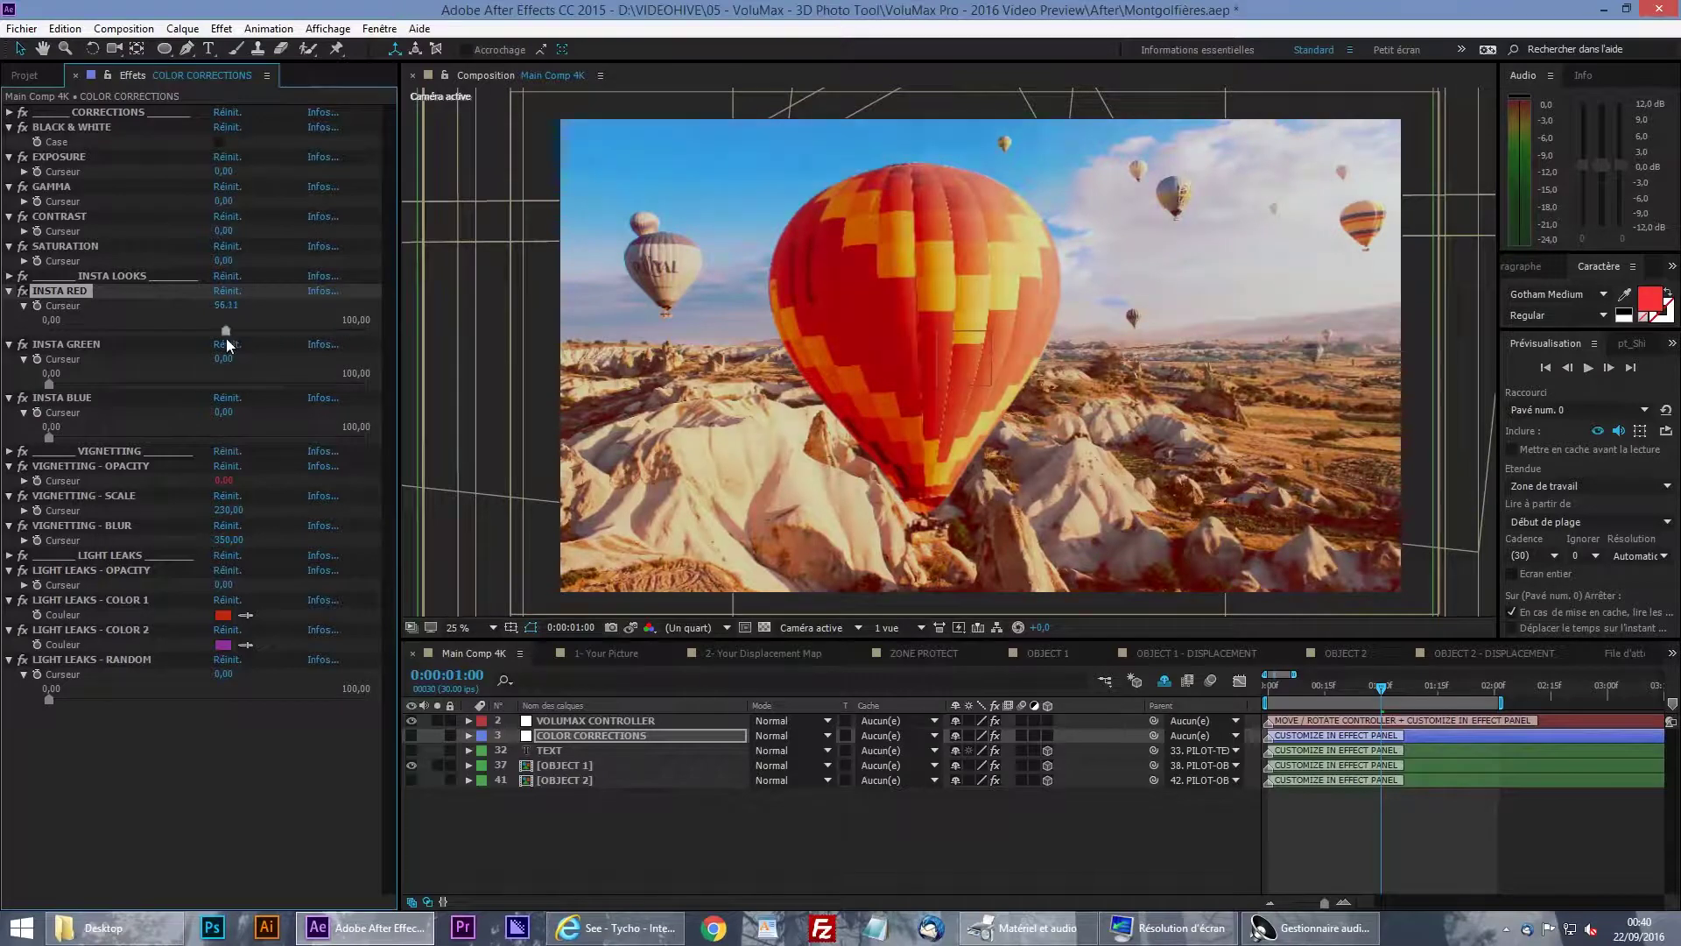
Try the Insta Green look at 84.44 with saturation lowered to about -62, and reset both
left_click_drag(338, 342, 315, 377)
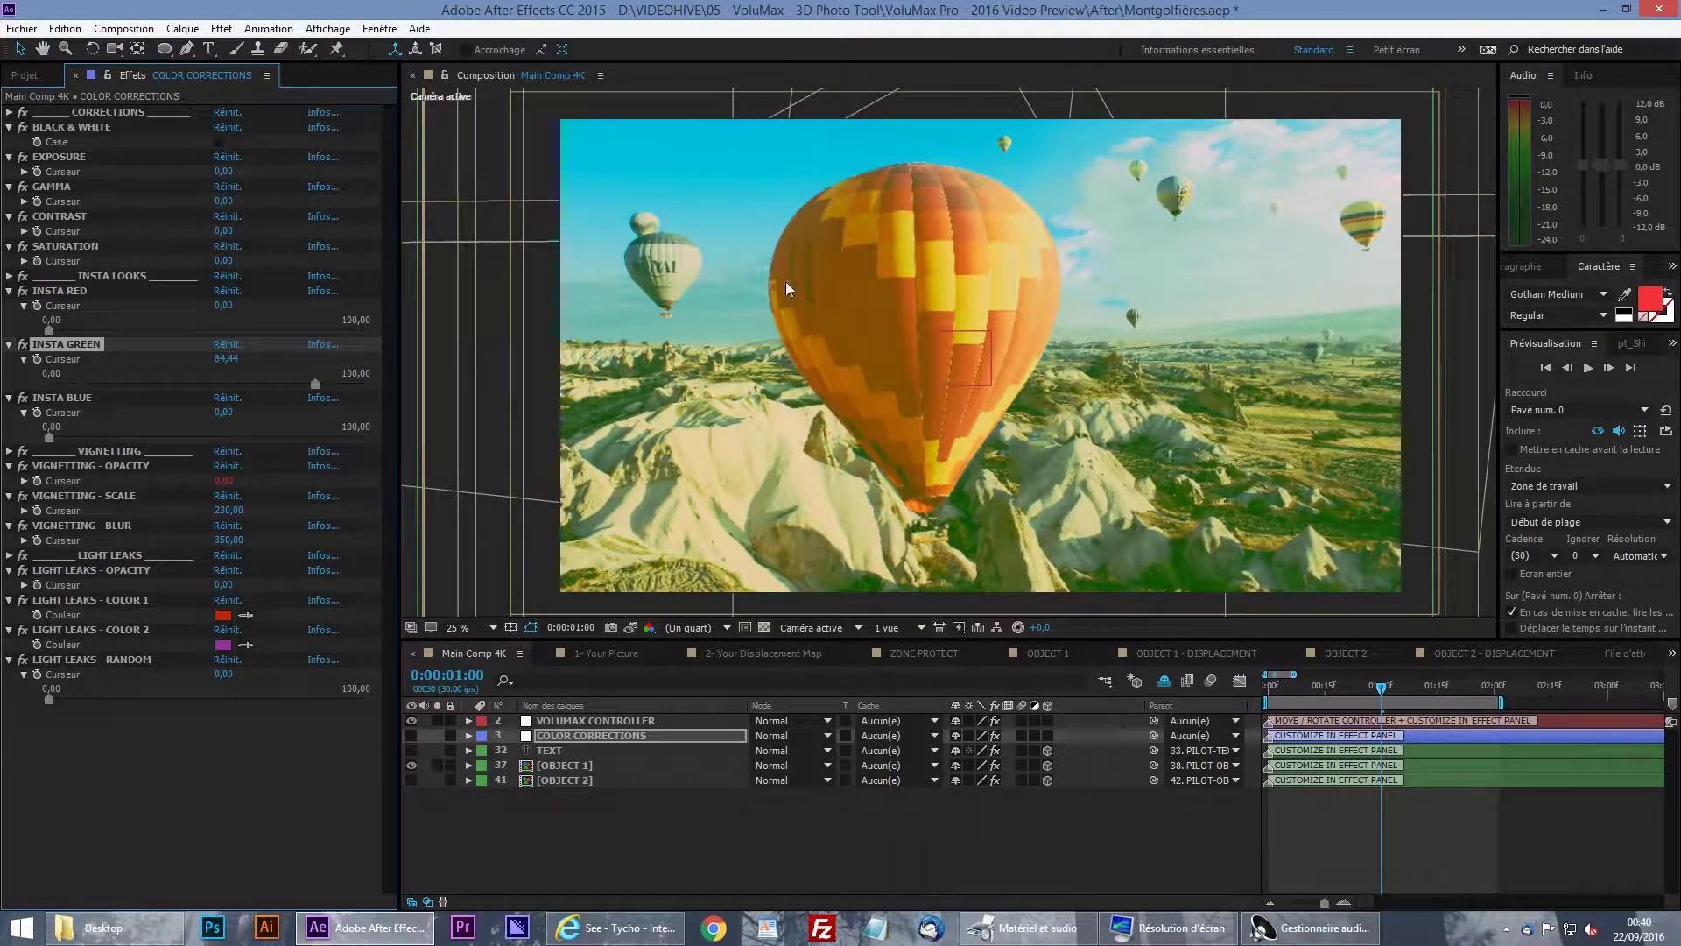
left_click_drag(225, 261, 95, 260)
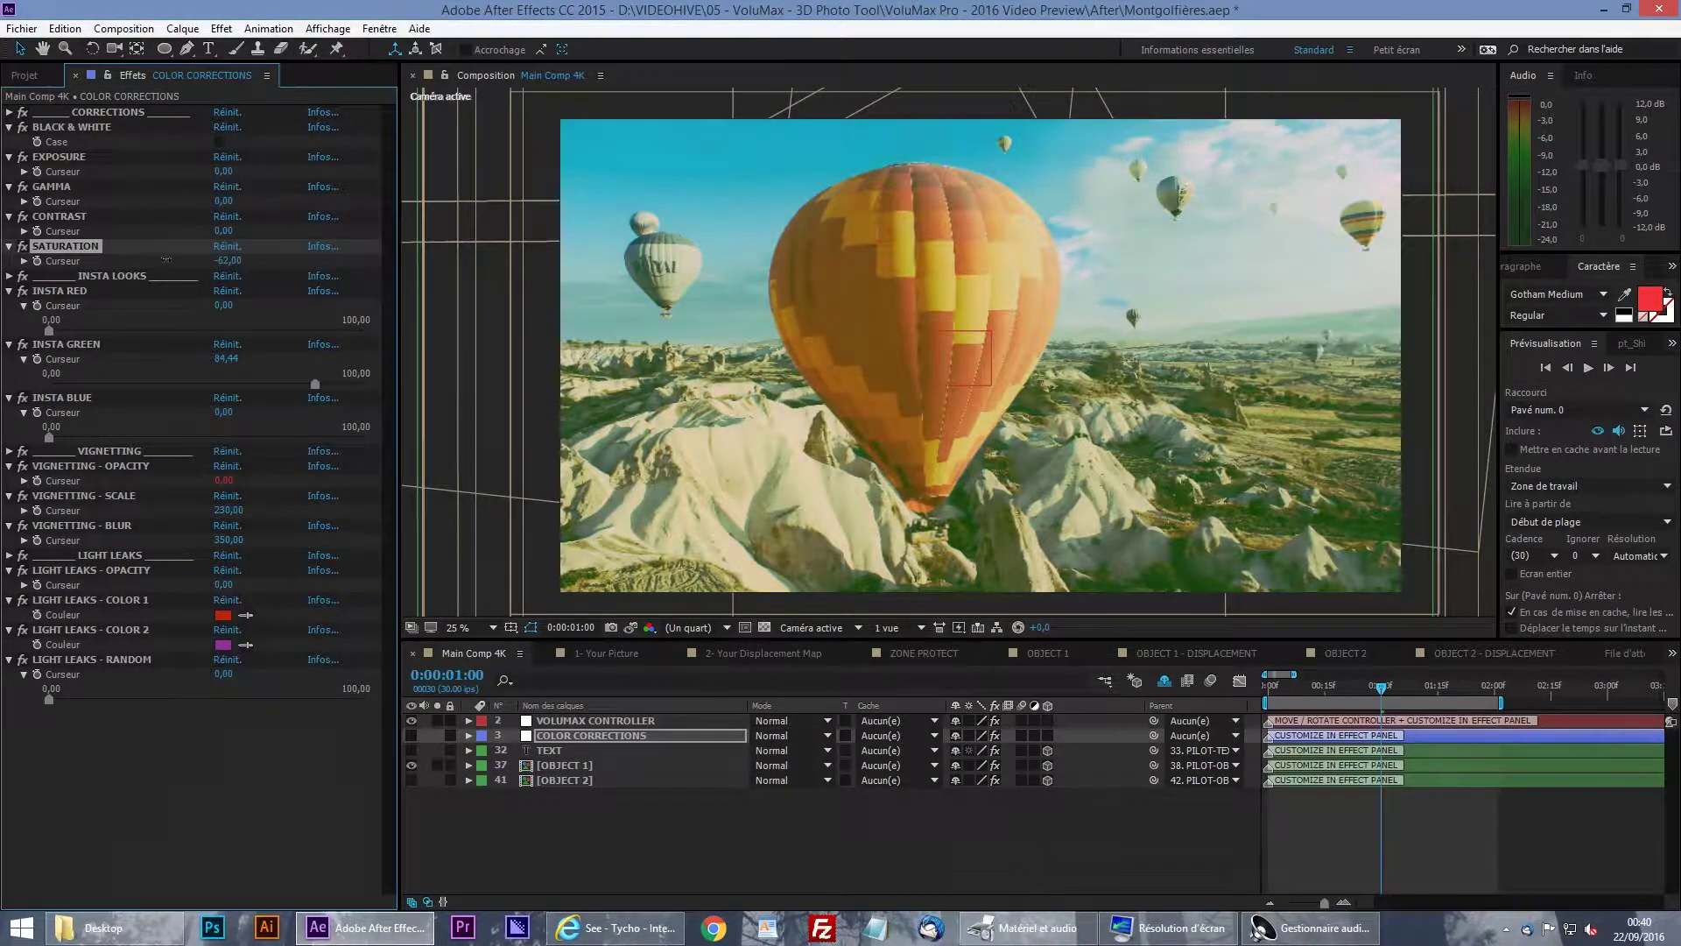
key("ctrl+z")
left_click(226, 358)
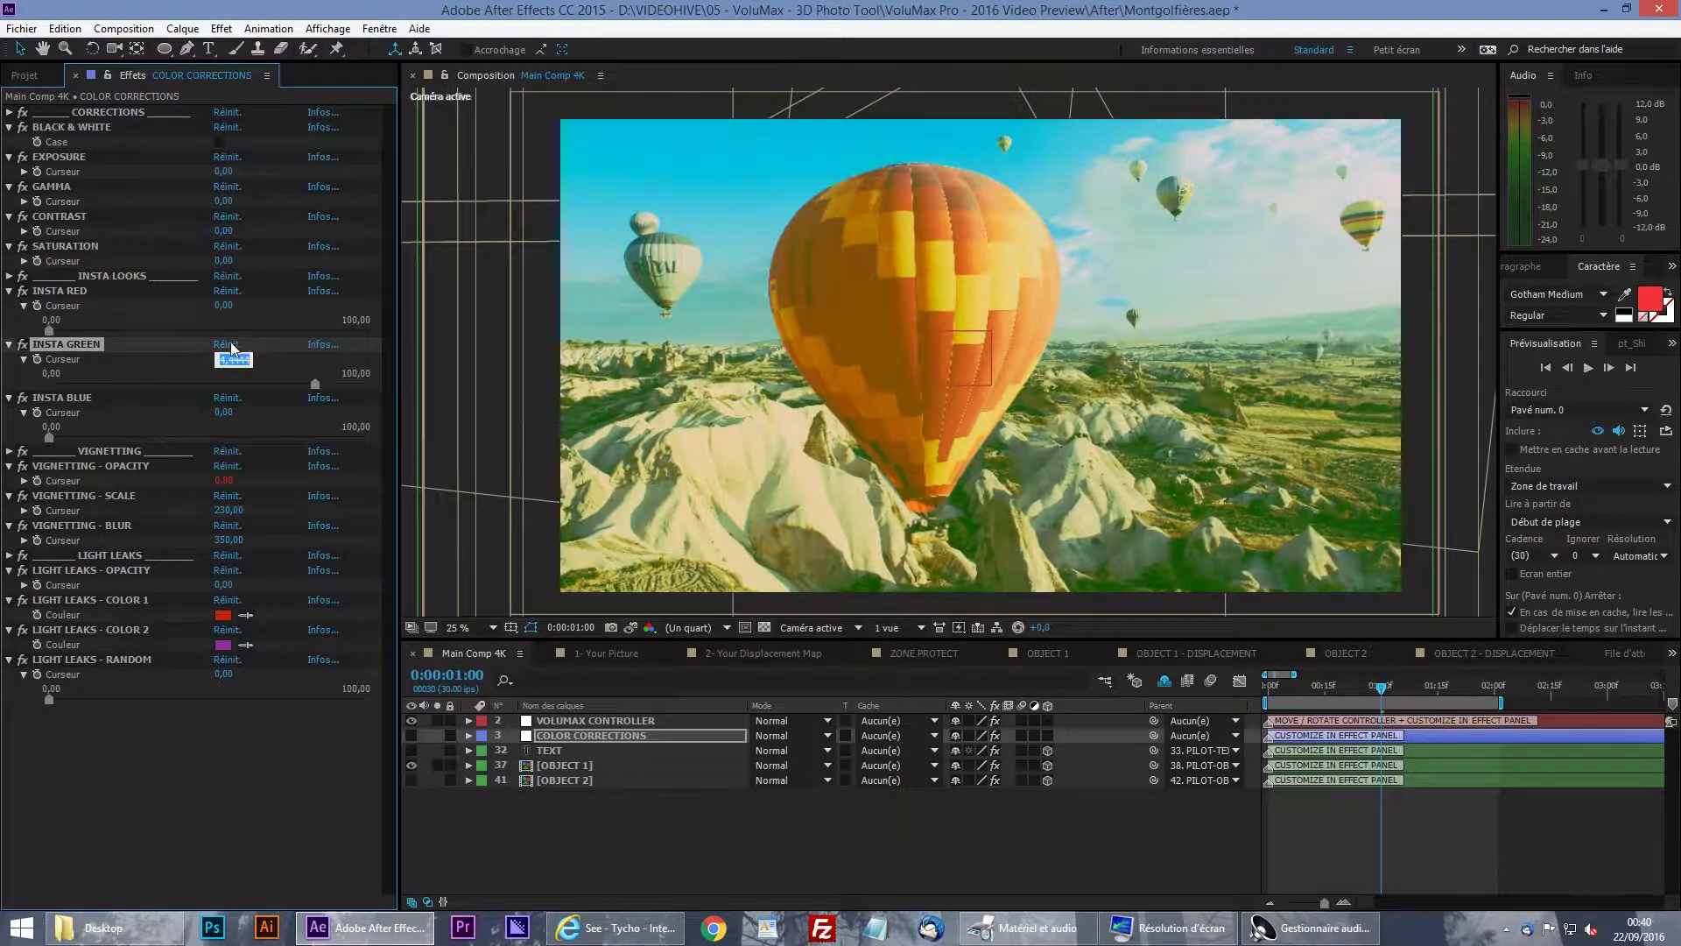
left_click(229, 345)
Try the Insta Blue look at 100 with reduced saturation, and undo the changes
left_click_drag(46, 438, 380, 427)
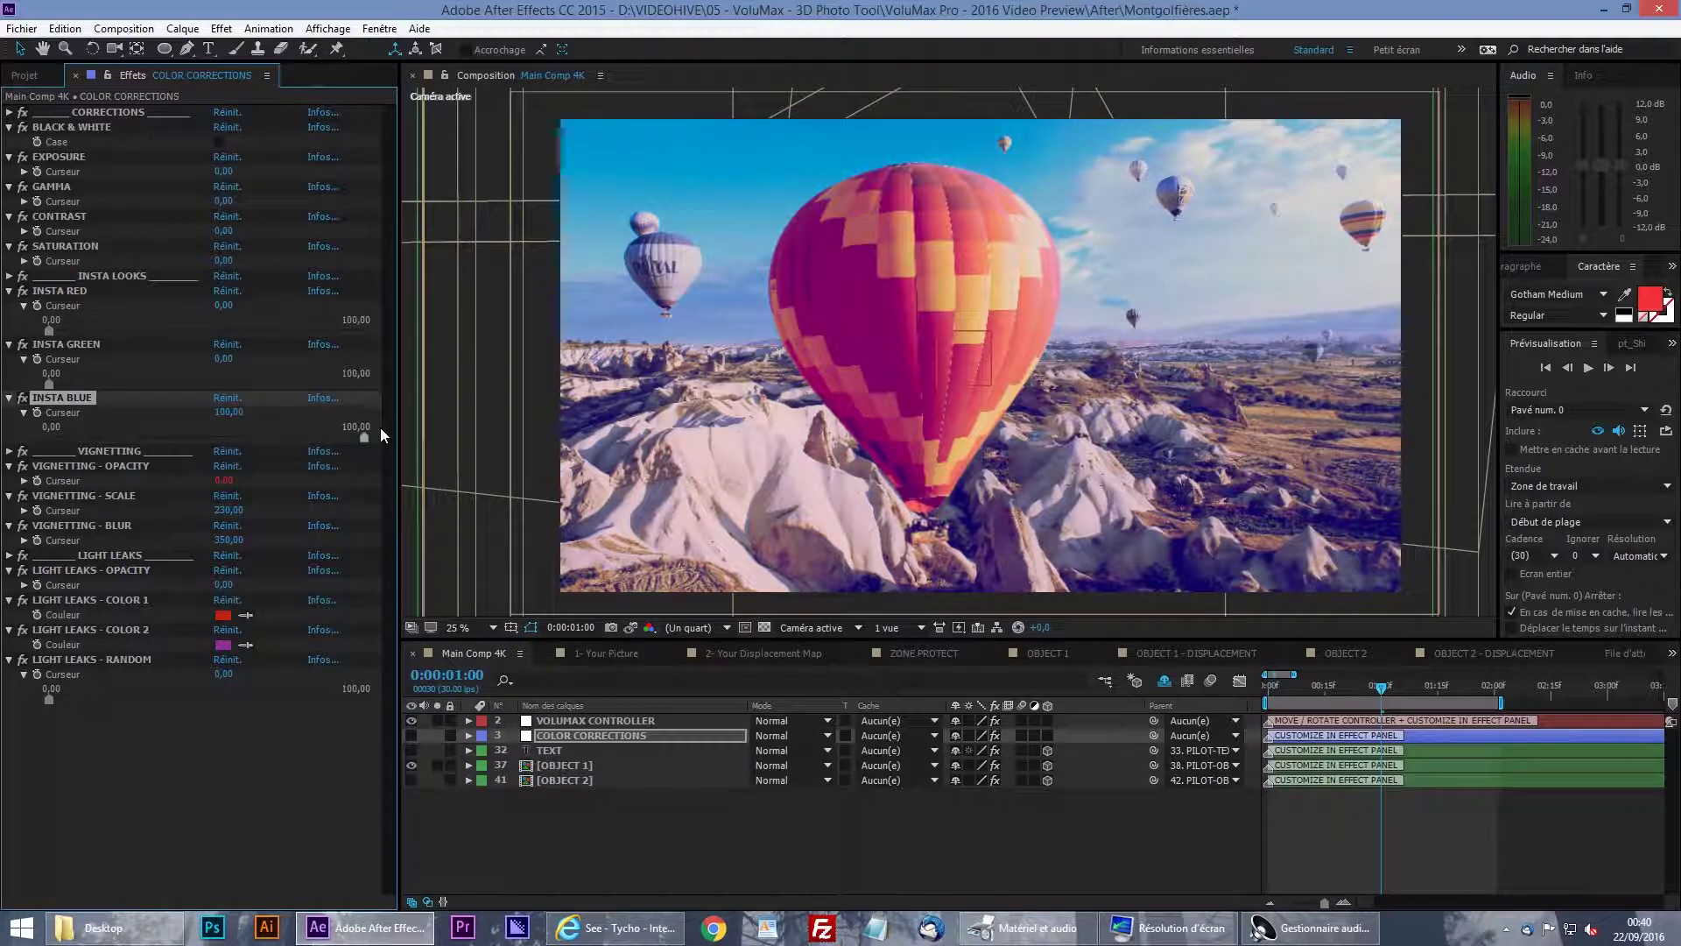
left_click_drag(223, 260, 202, 261)
key("ctrl+z")
key("ctrl+z")
key("ctrl+z")
Try out the vignetting opacity, and set Vignetting - Scale to 186 and Vignetting - Blur to 430
left_click(101, 452)
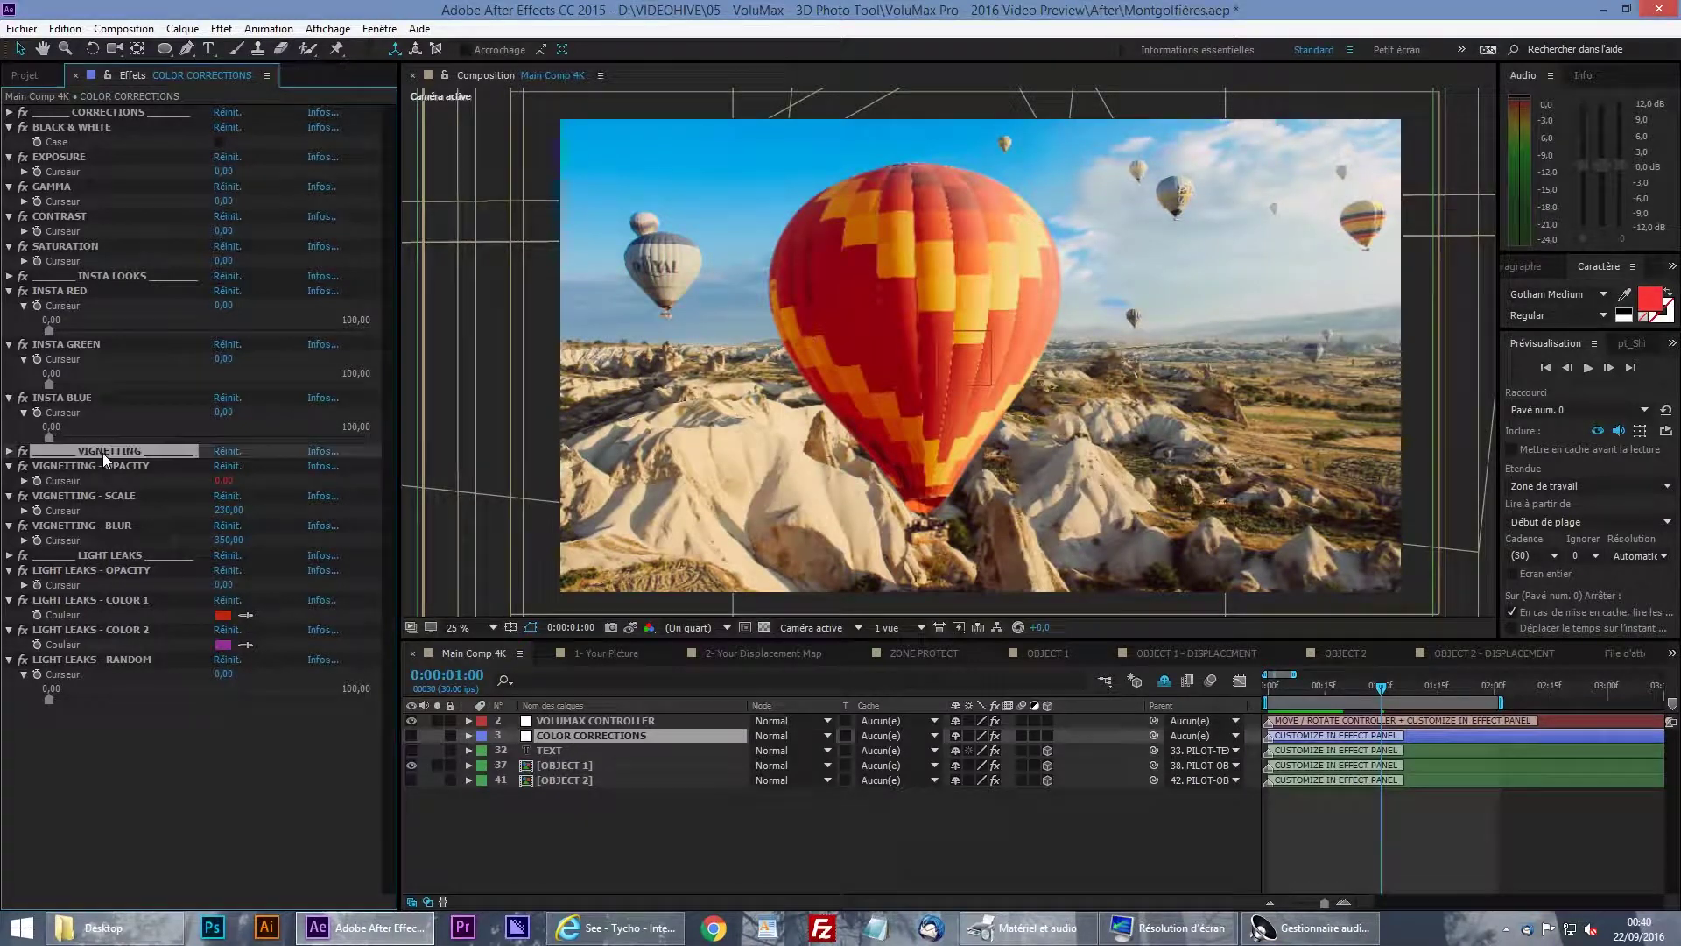
mouse_move(226, 478)
left_mouse_down()
mouse_move(298, 478)
mouse_move(217, 497)
left_mouse_up()
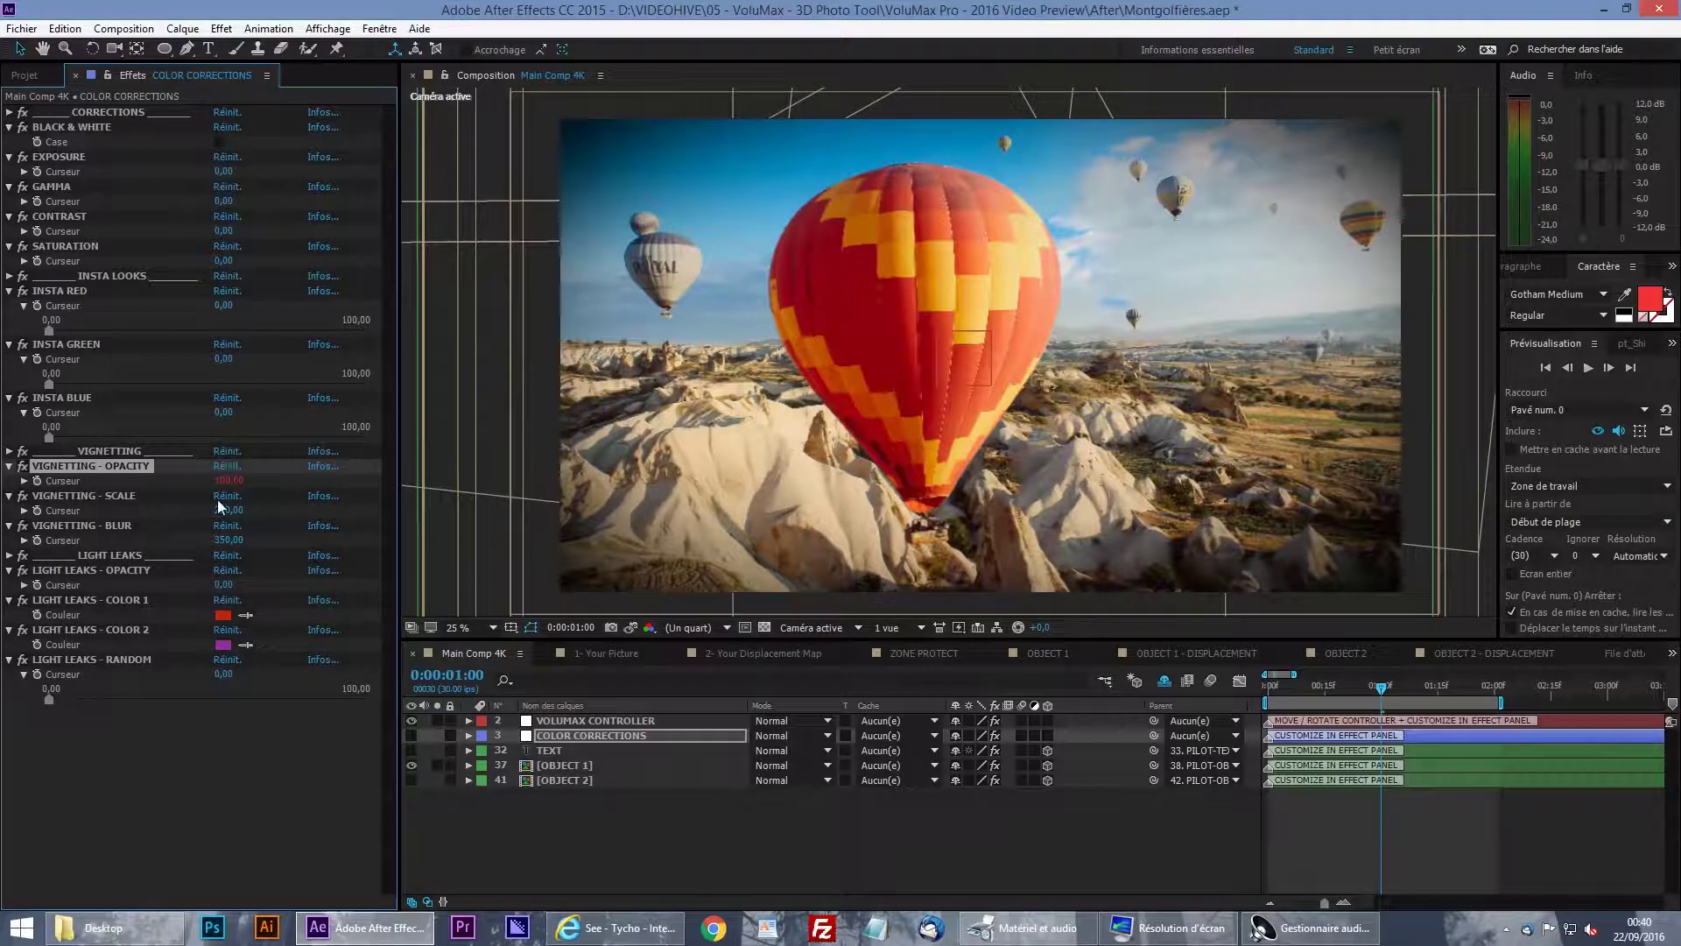
left_click(144, 497)
mouse_move(228, 510)
left_mouse_down()
mouse_move(176, 512)
mouse_move(191, 539)
mouse_move(140, 539)
mouse_move(414, 529)
mouse_move(333, 530)
mouse_move(242, 496)
left_mouse_up()
left_click(109, 525)
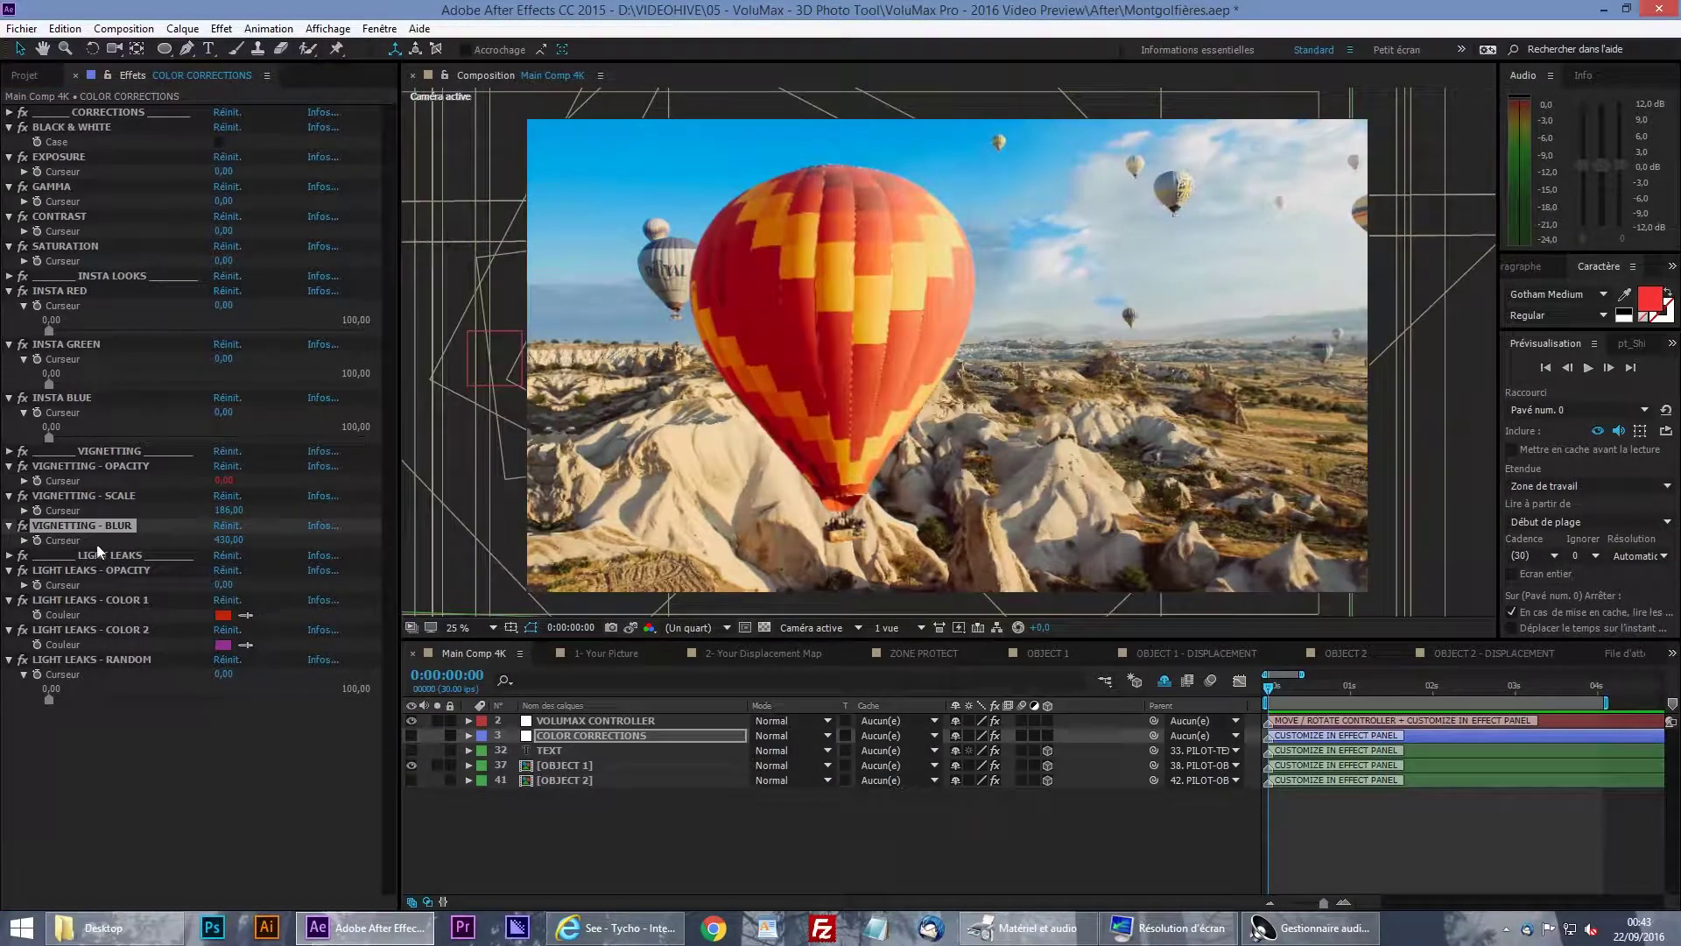
Set Light Leaks - Opacity to 94 on the COLOR CORRECTIONS layer
left_click(114, 554)
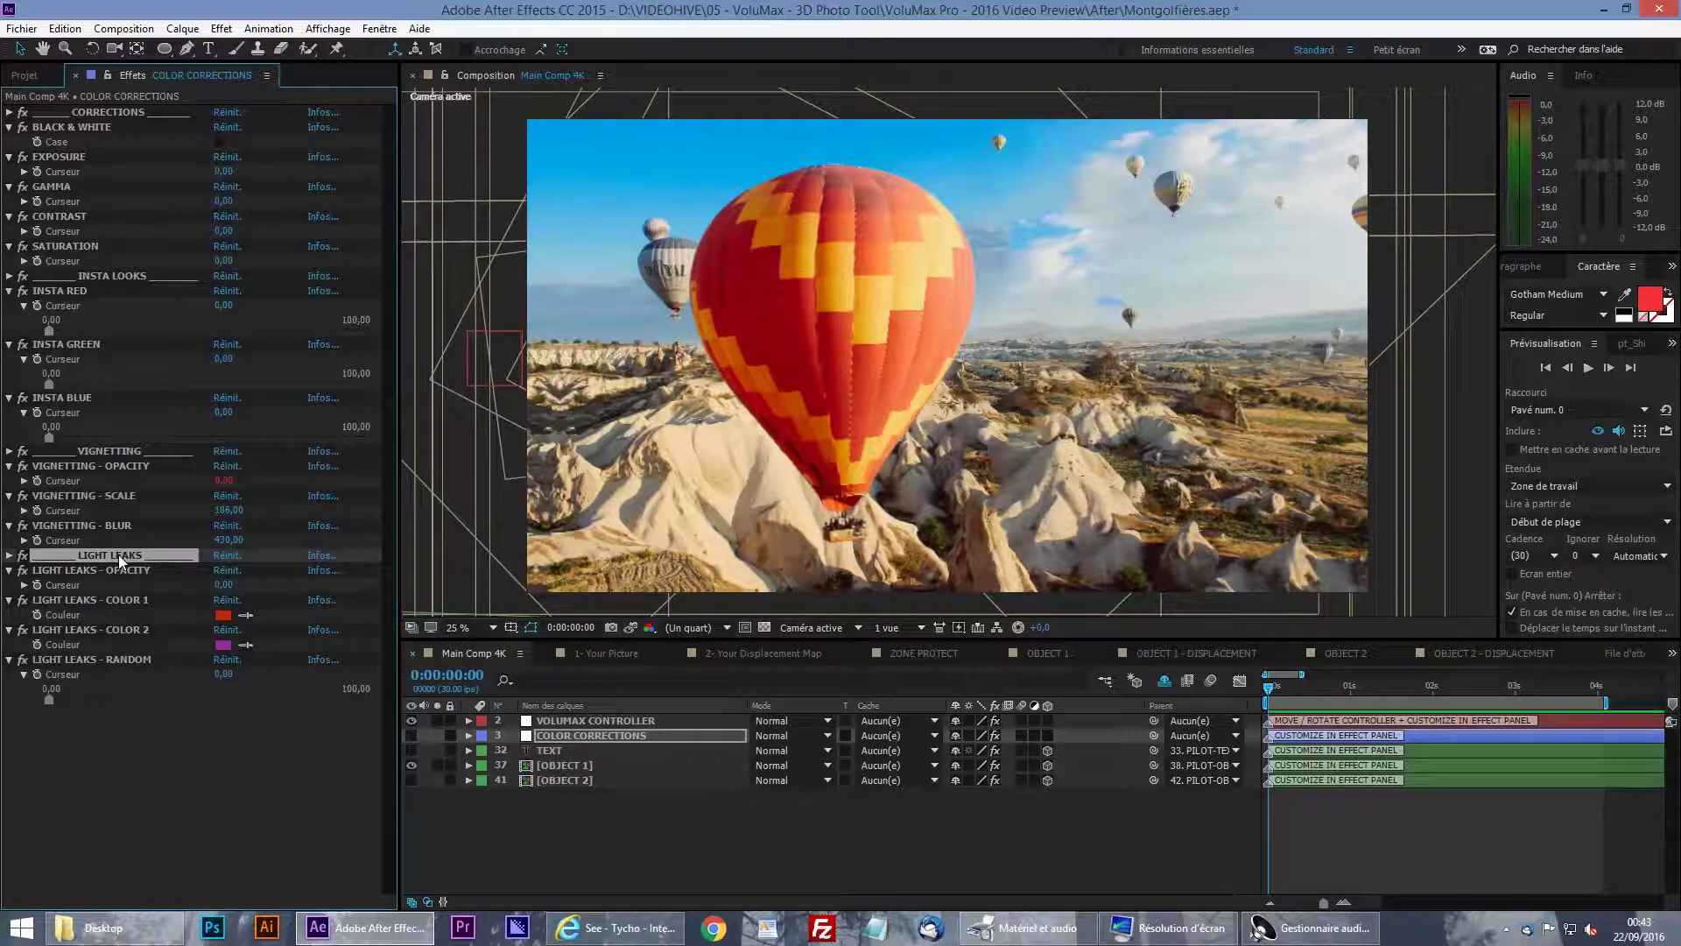
left_click(170, 570)
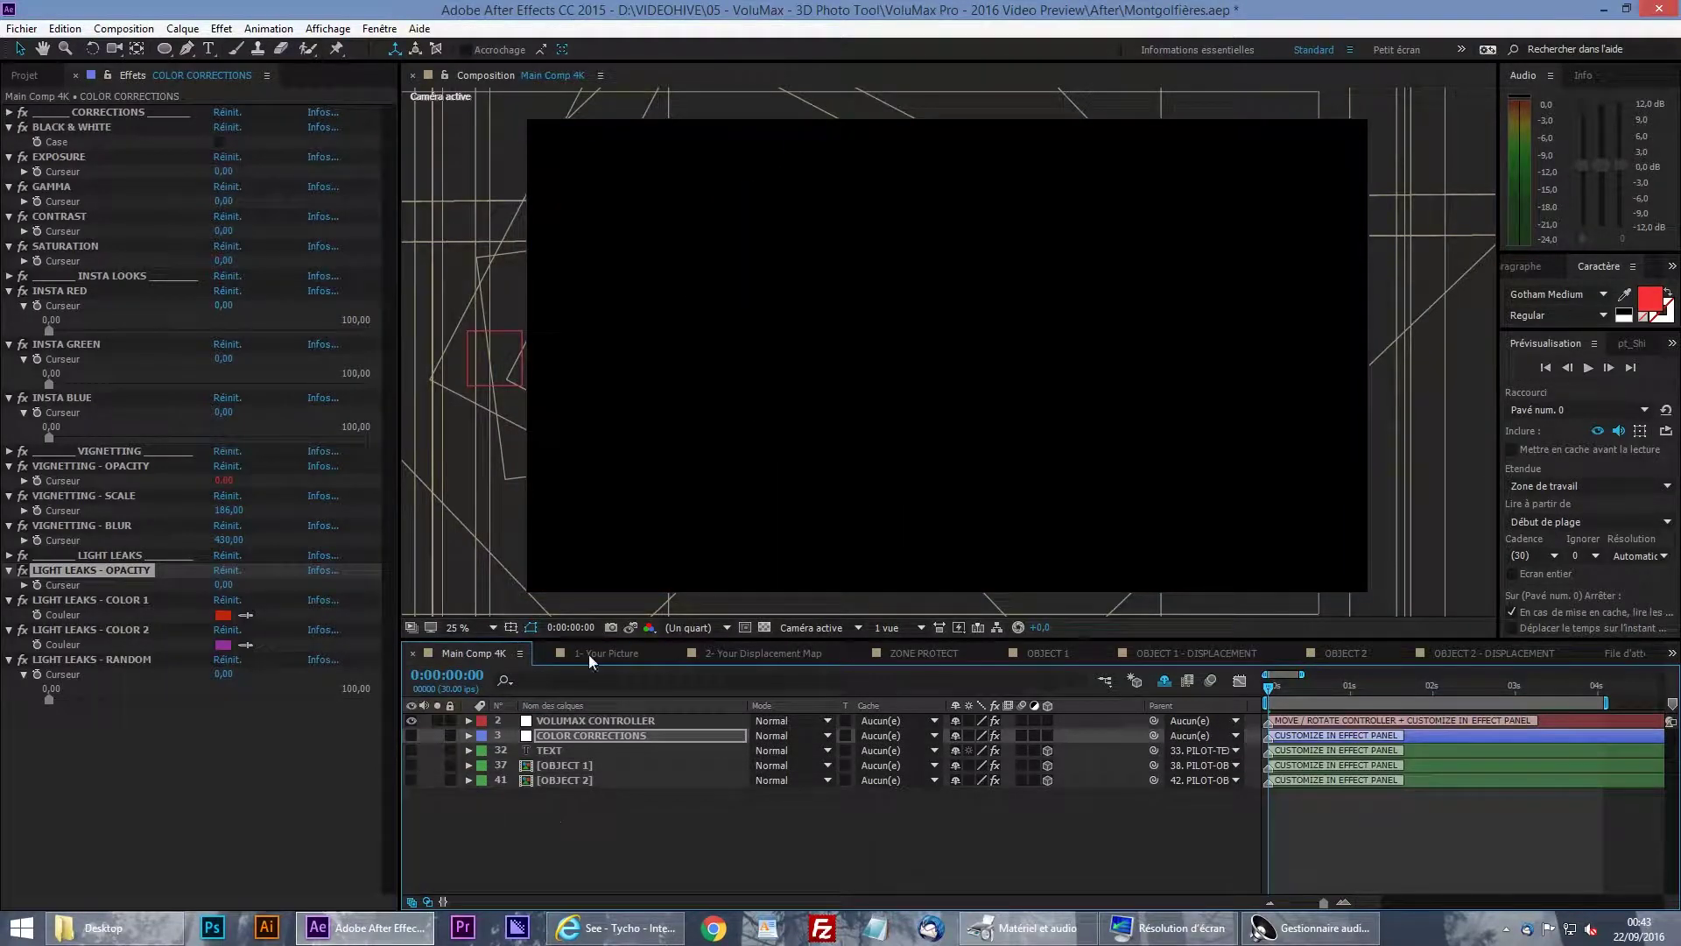
left_click(614, 731)
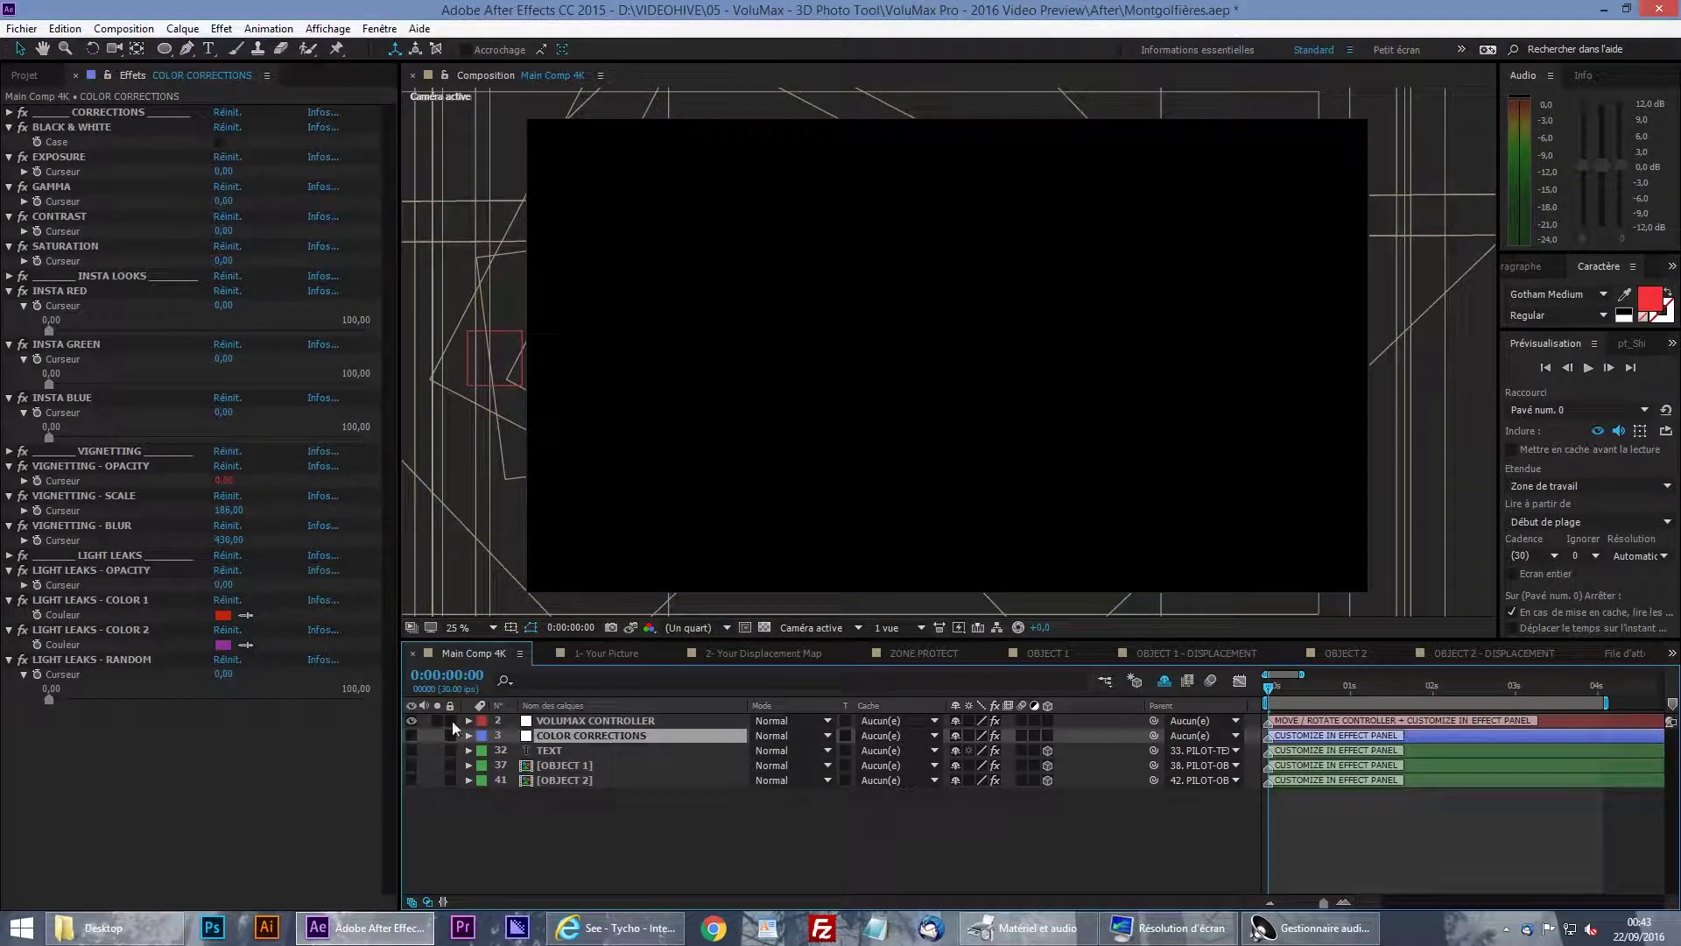
left_click(149, 570)
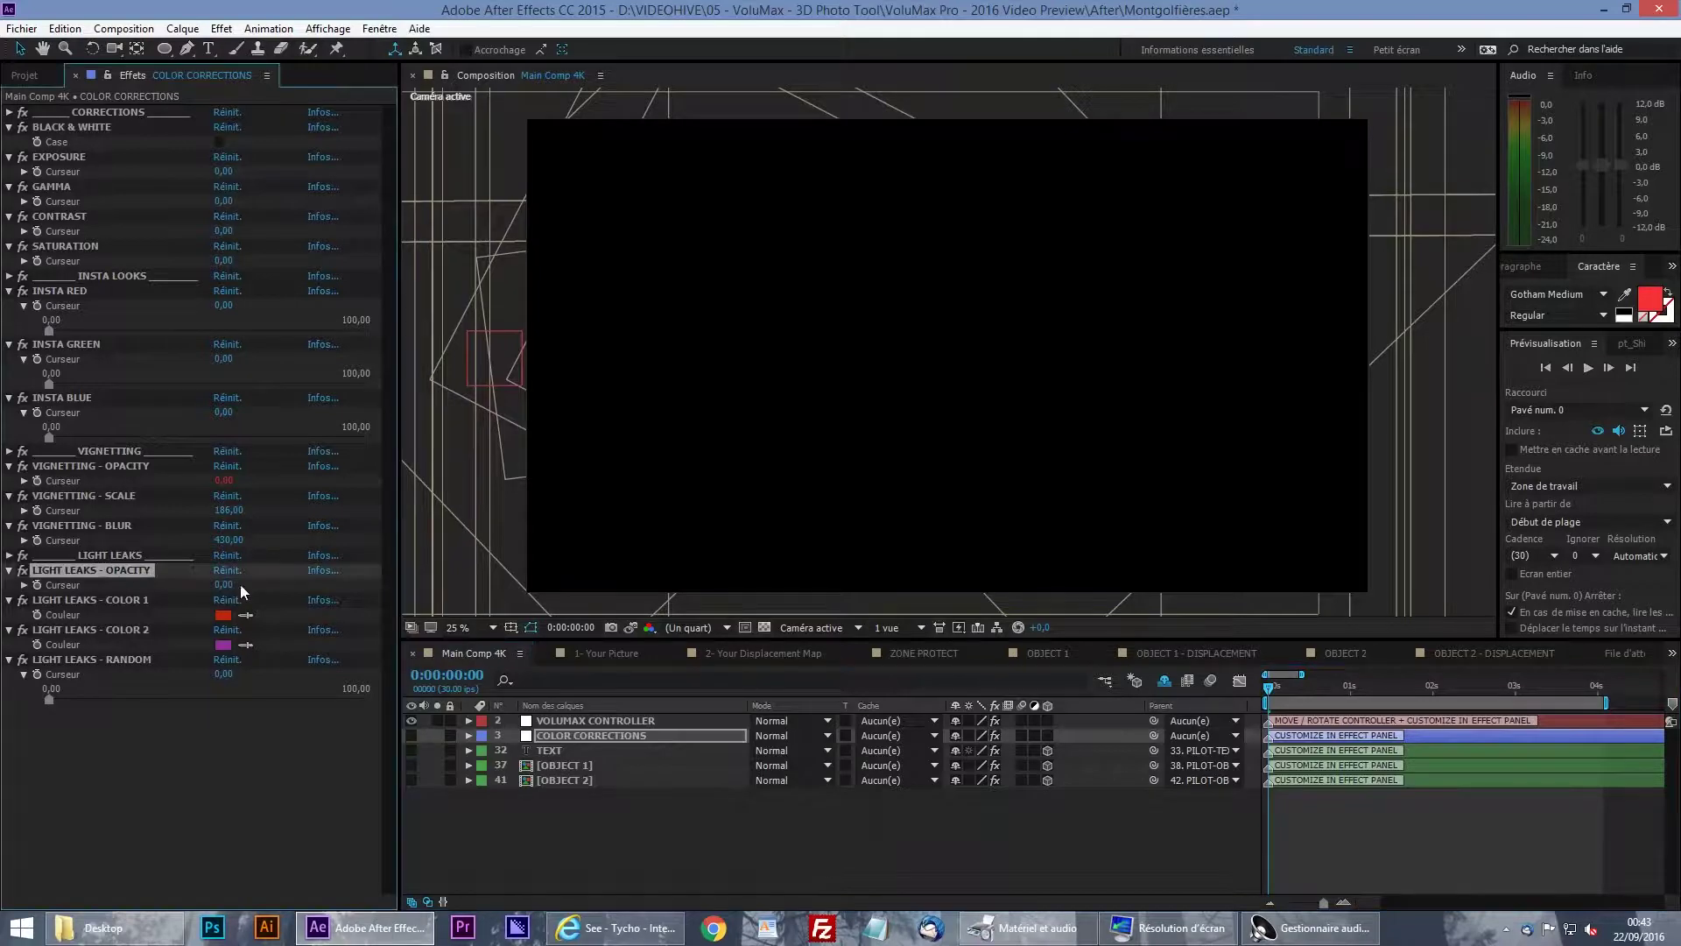
left_click_drag(223, 584, 310, 589)
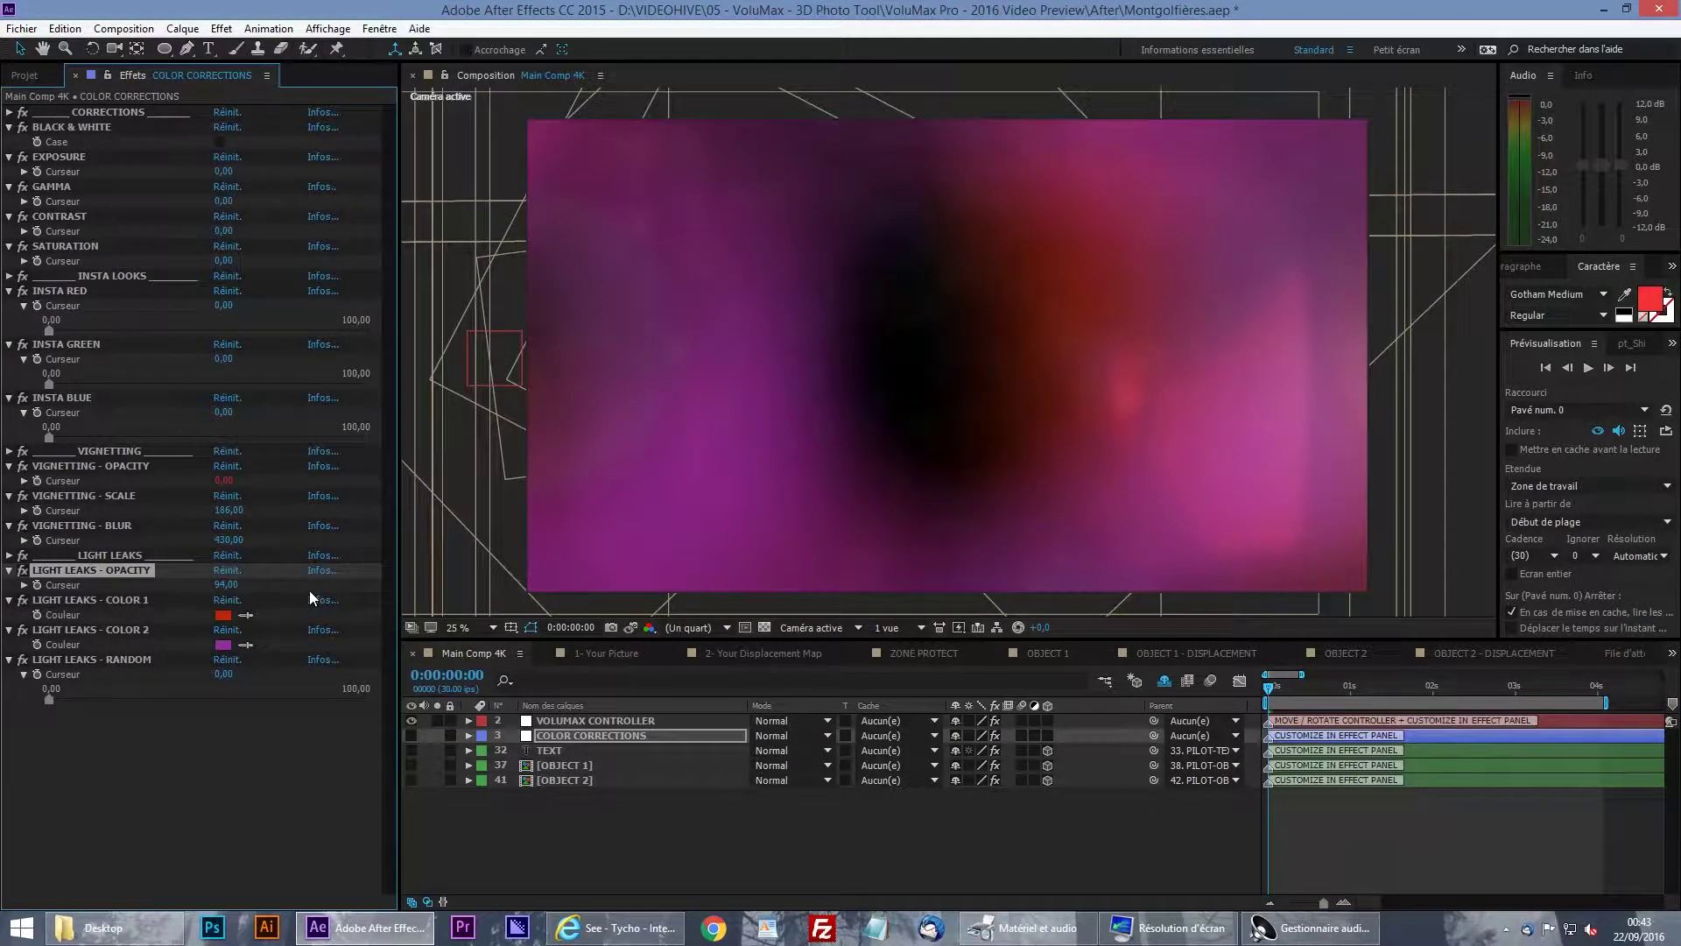
Preview the light leaks animation and set Light Leaks - Random to 21.11
key("space")
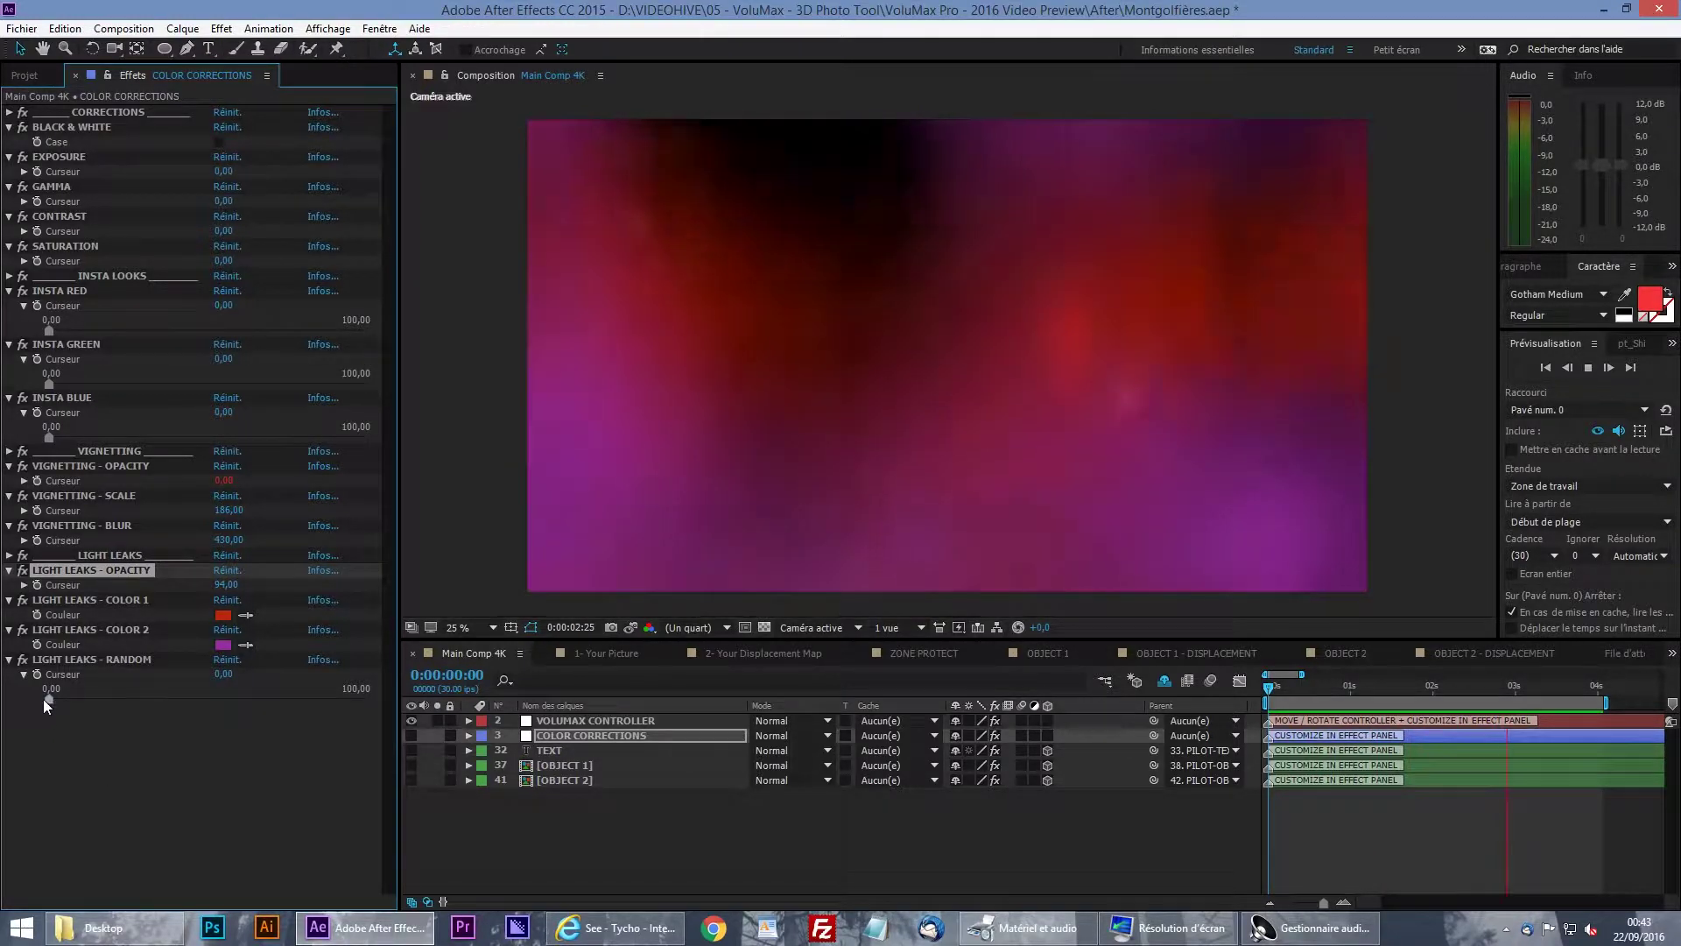
left_click(58, 660)
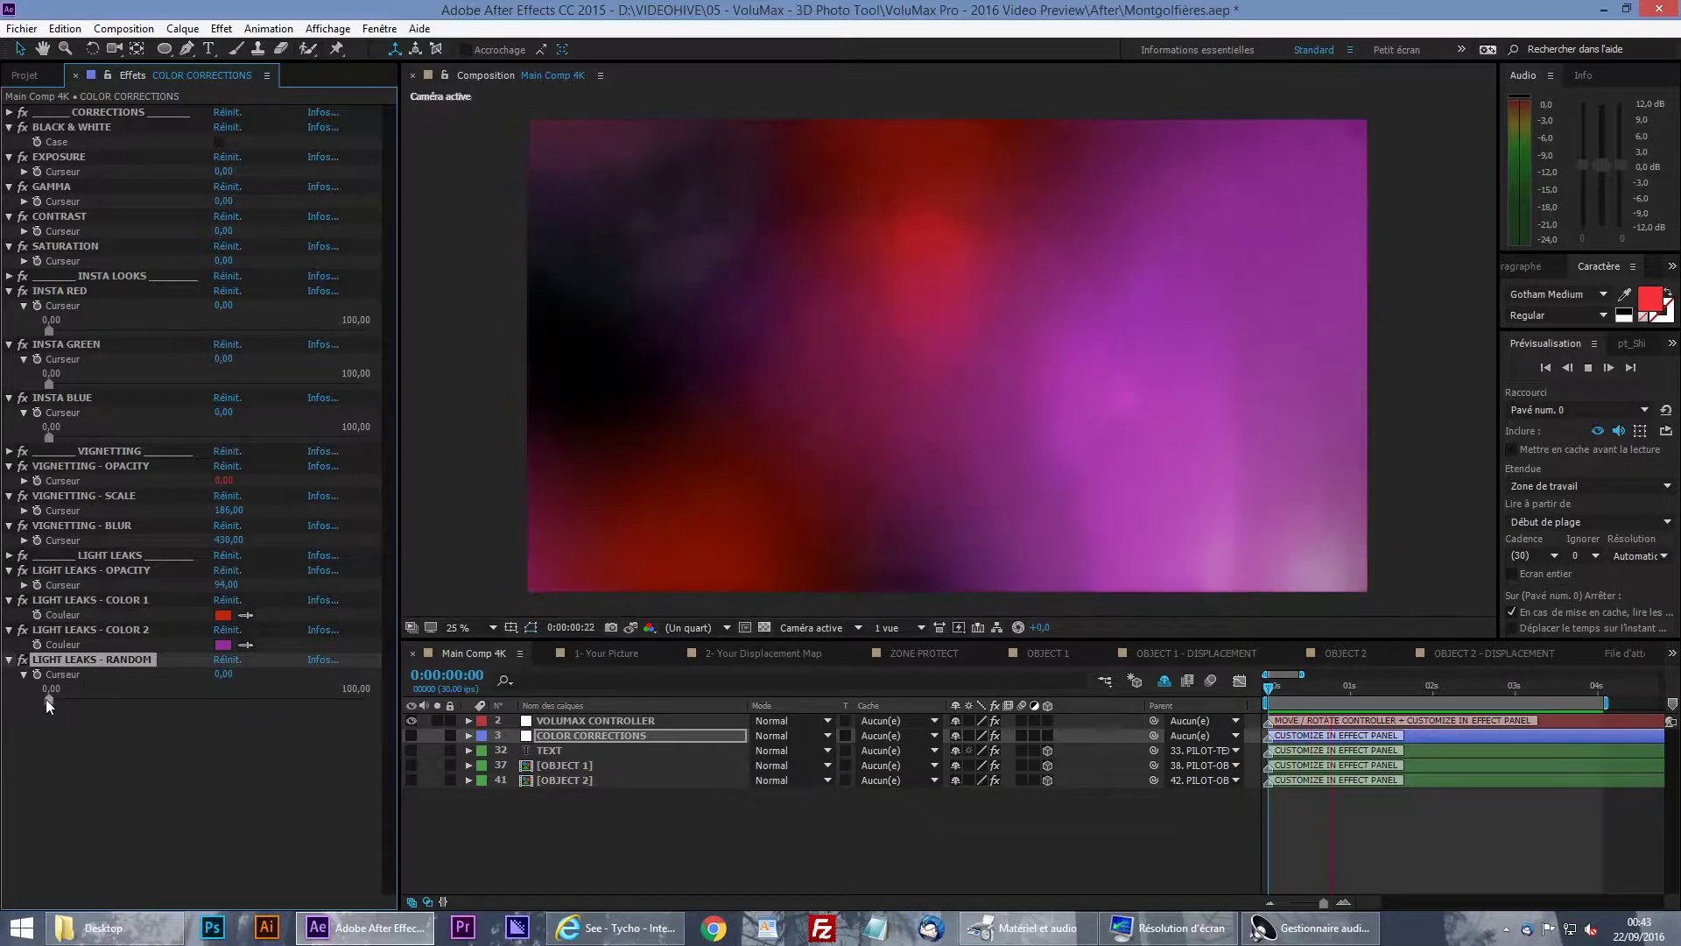
left_click_drag(48, 698, 116, 695)
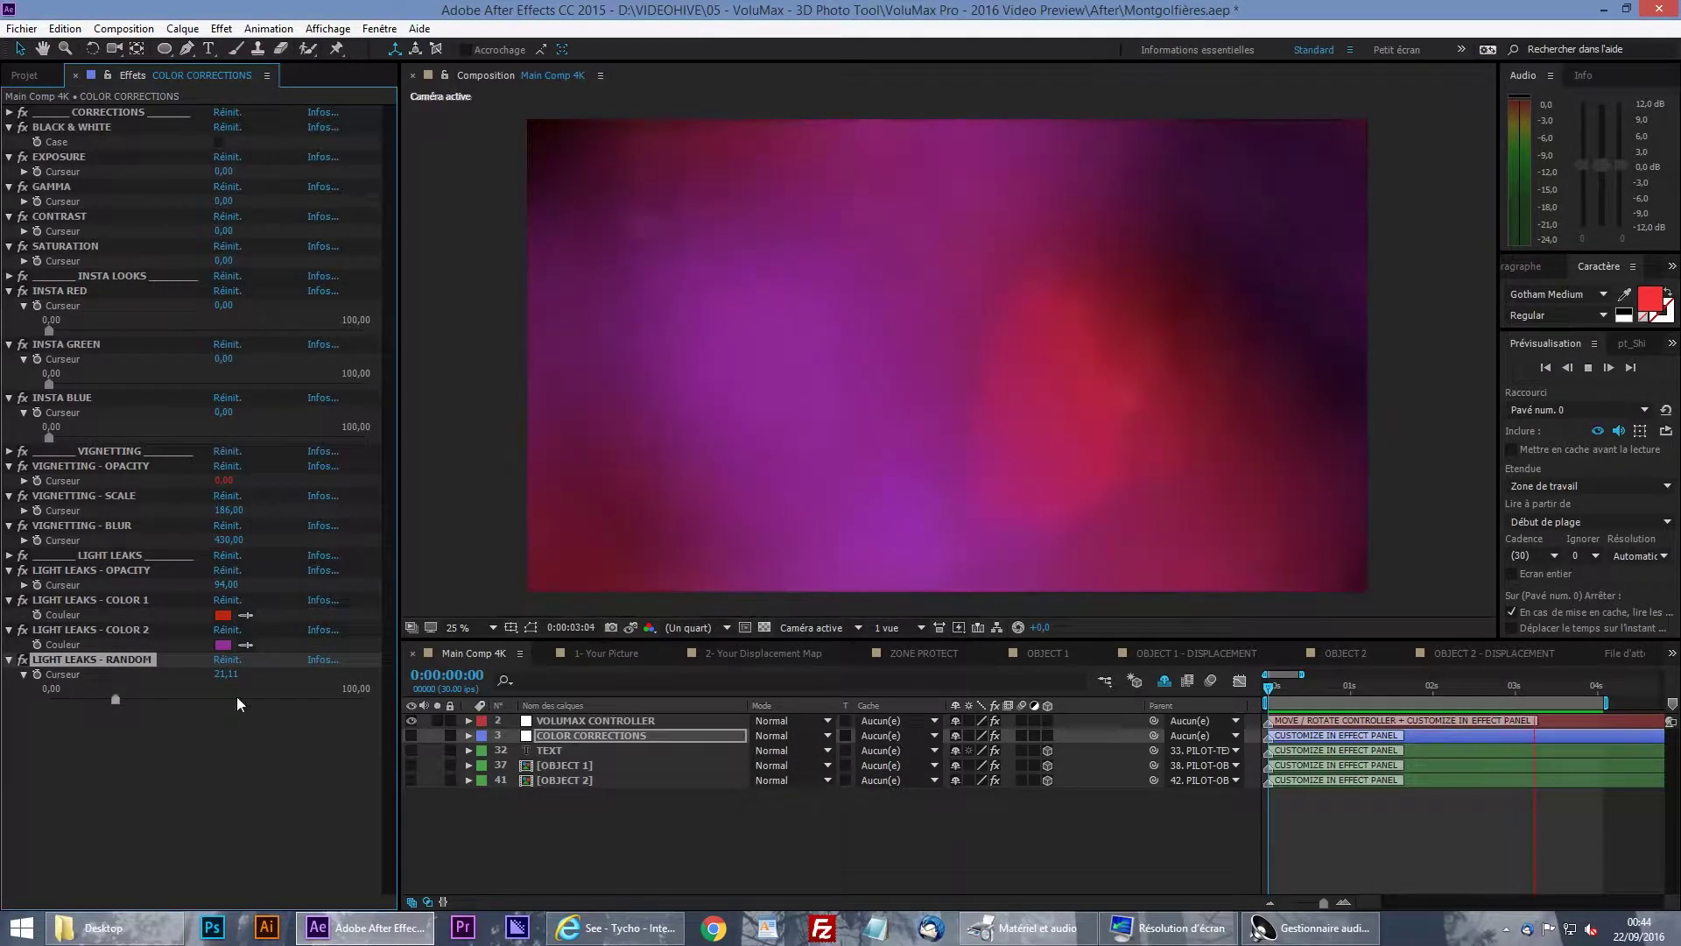
Change Light Leaks - Color 1 to bright blue, 0030FF
left_click(223, 614)
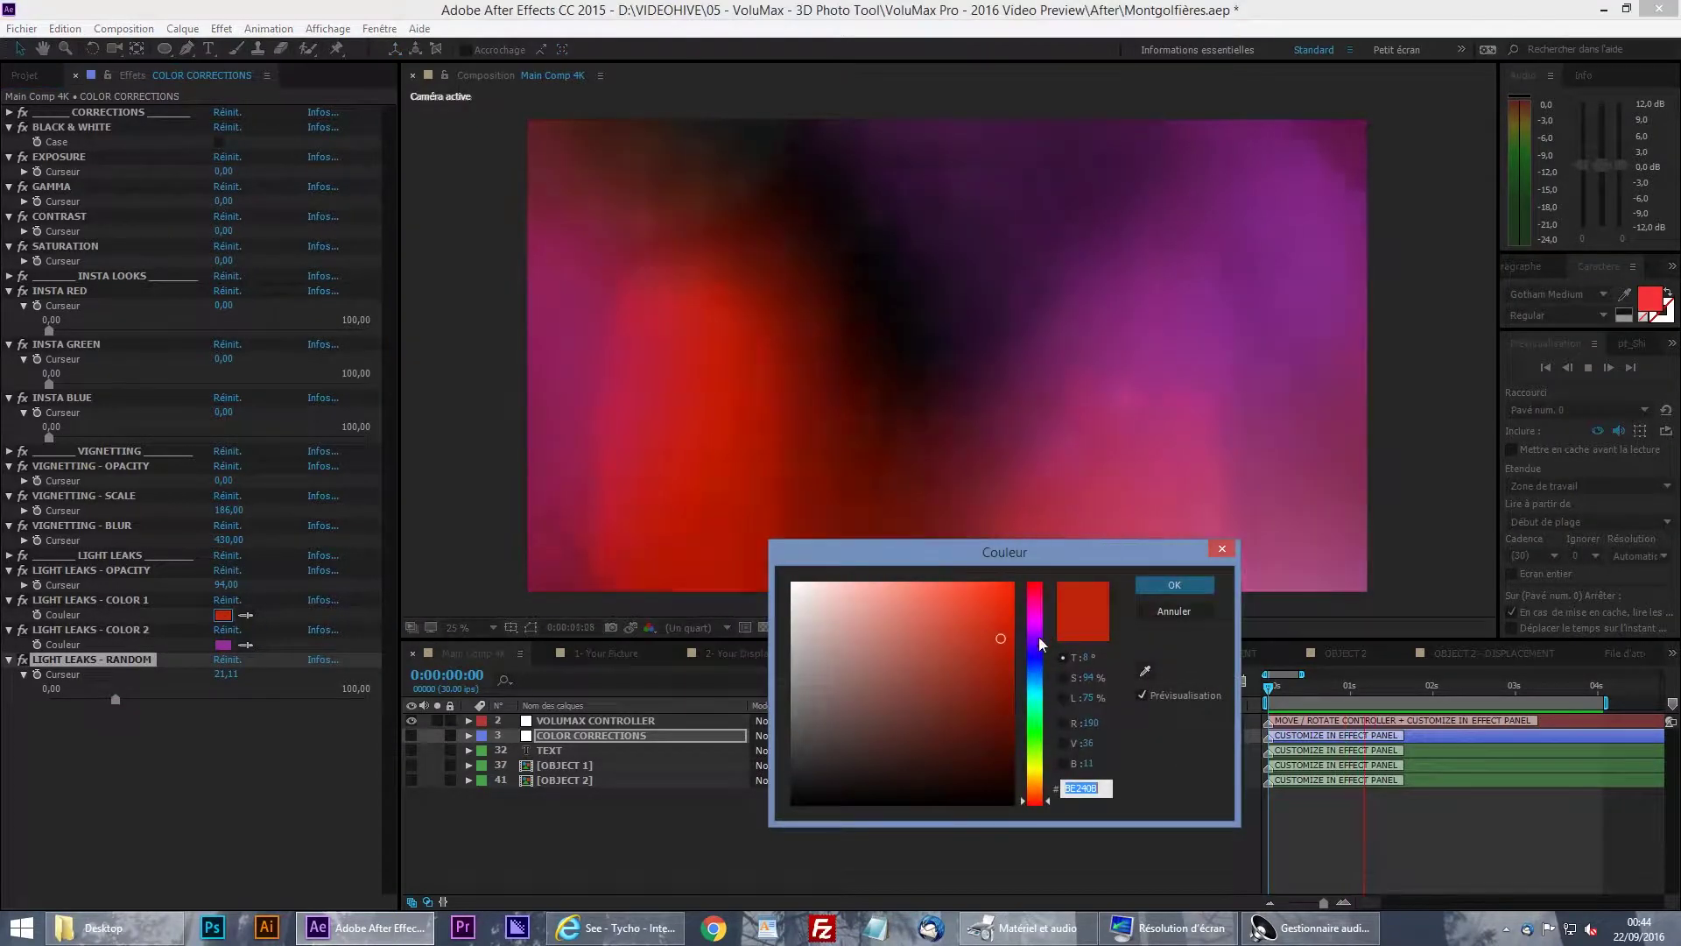
left_click(1035, 663)
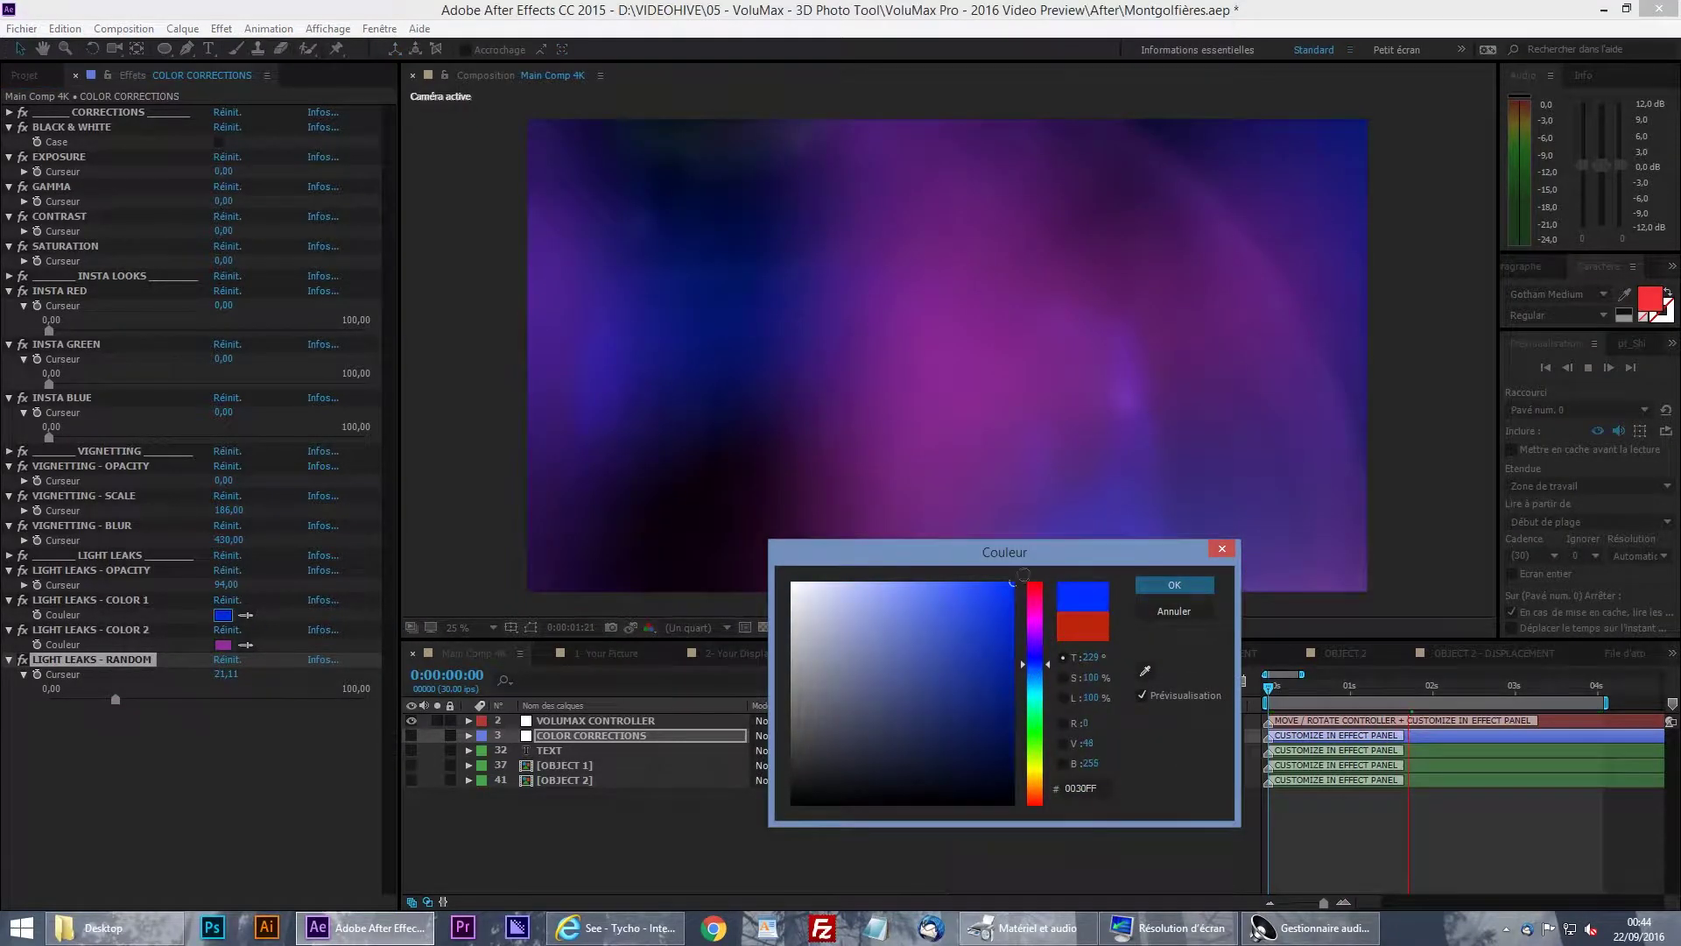
left_click(1174, 585)
Change Light Leaks - Color 2 to a dark green
left_click(224, 645)
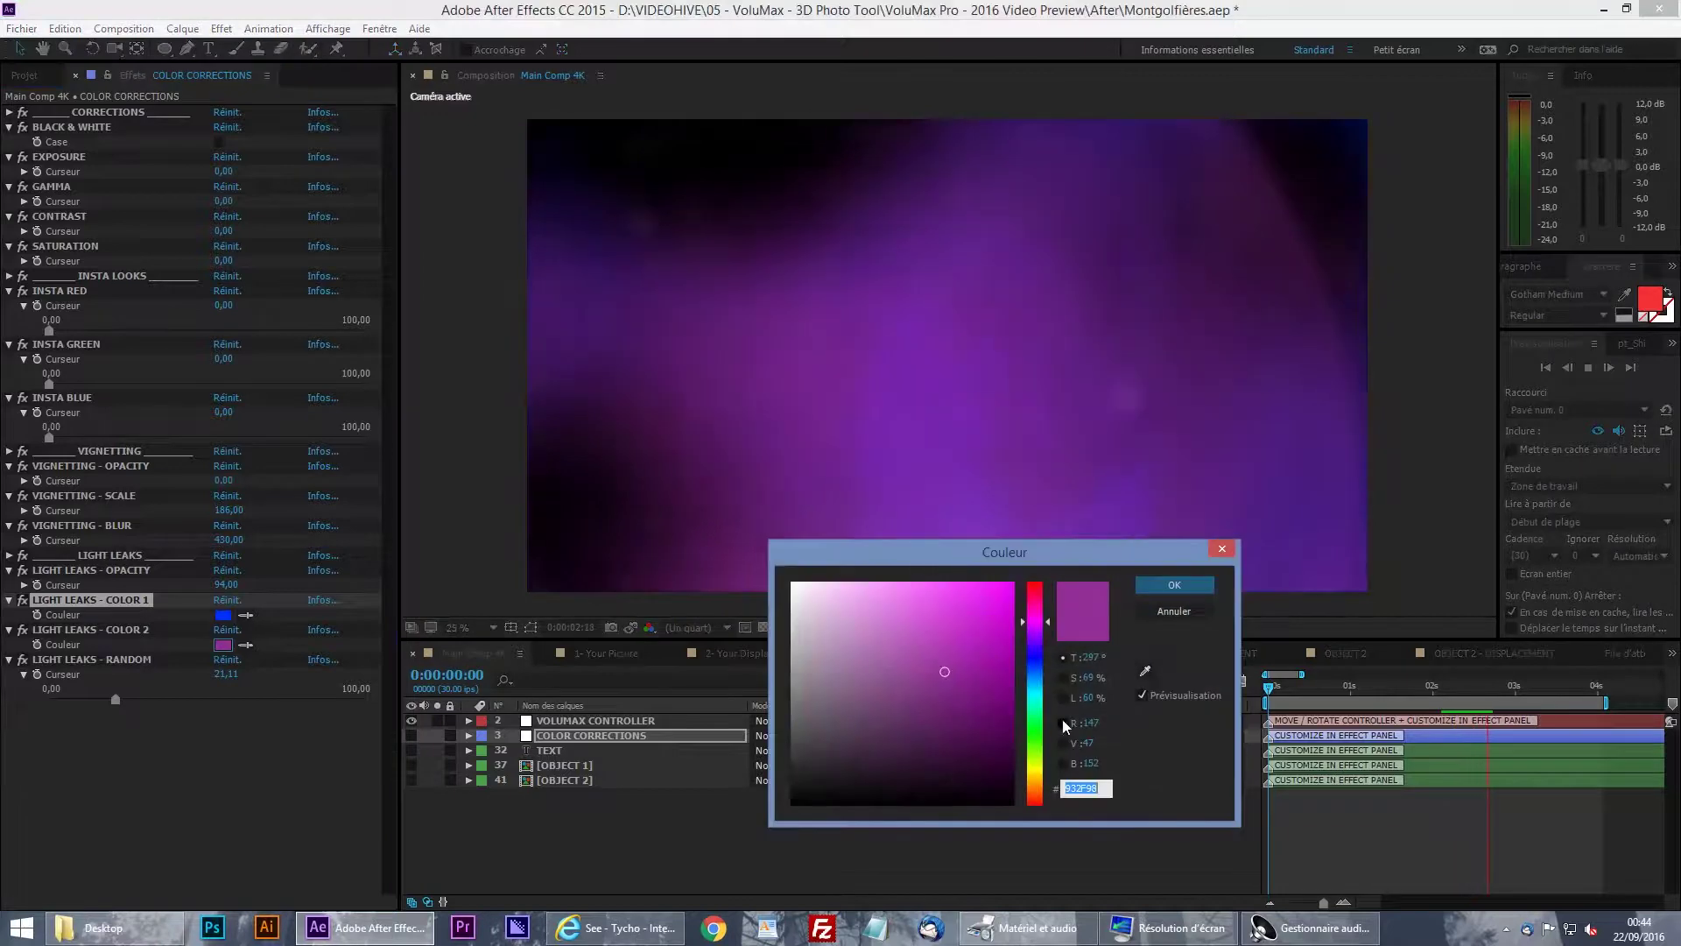
left_click(1035, 730)
left_click_drag(948, 683, 976, 709)
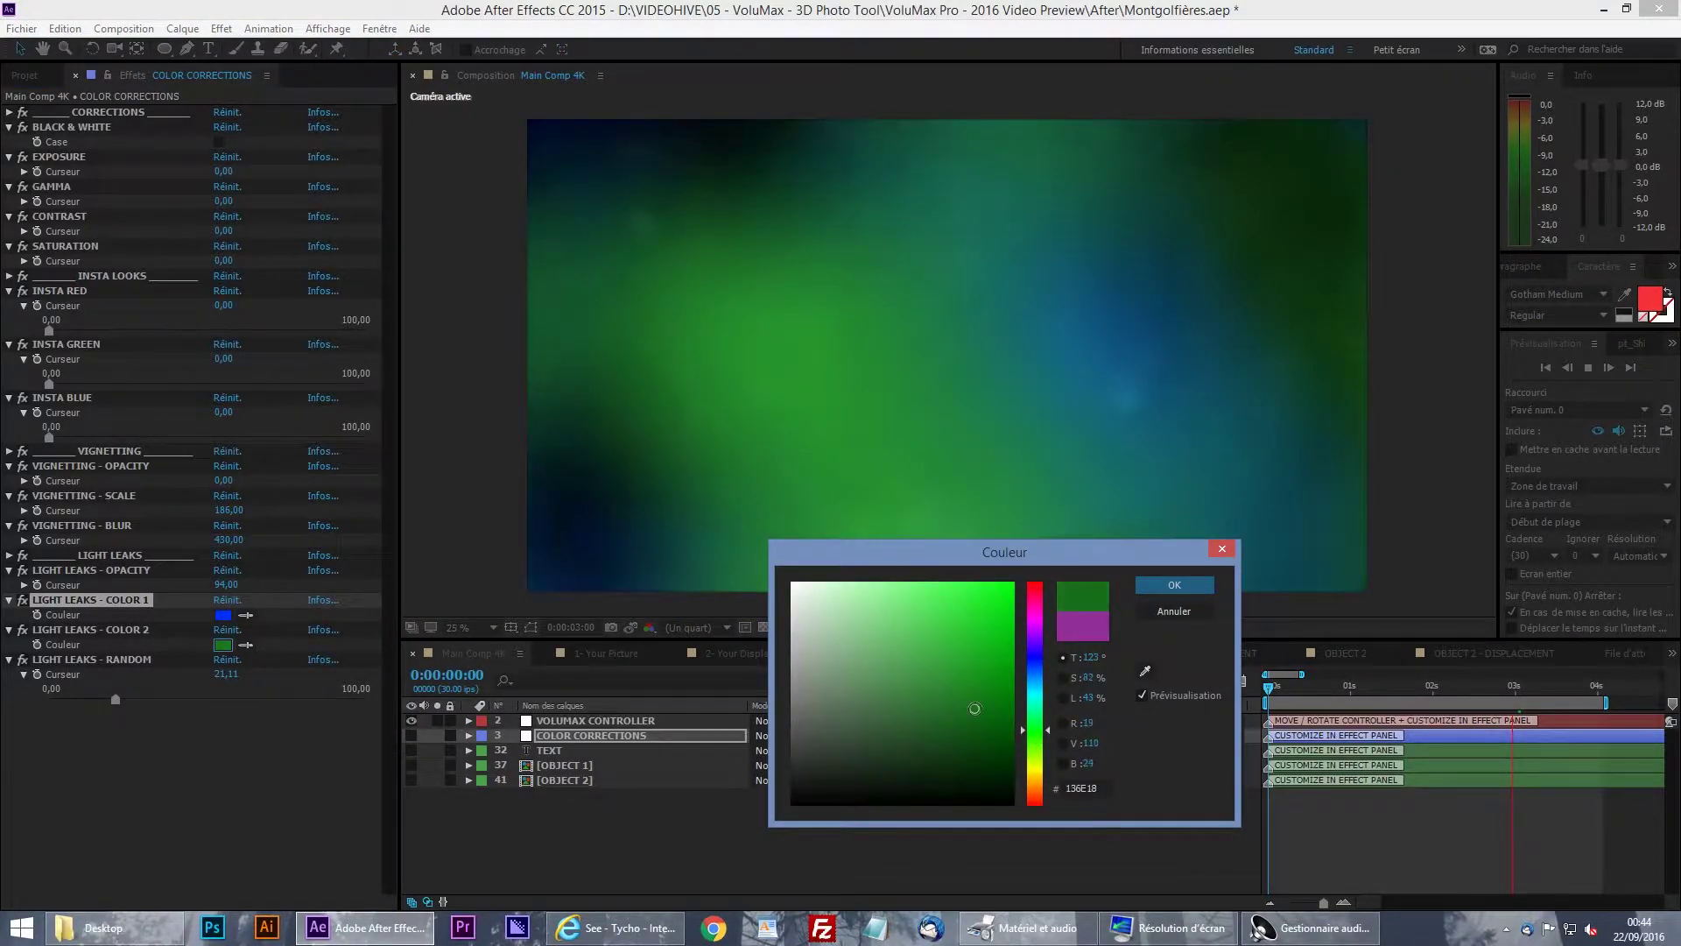
left_click(1174, 585)
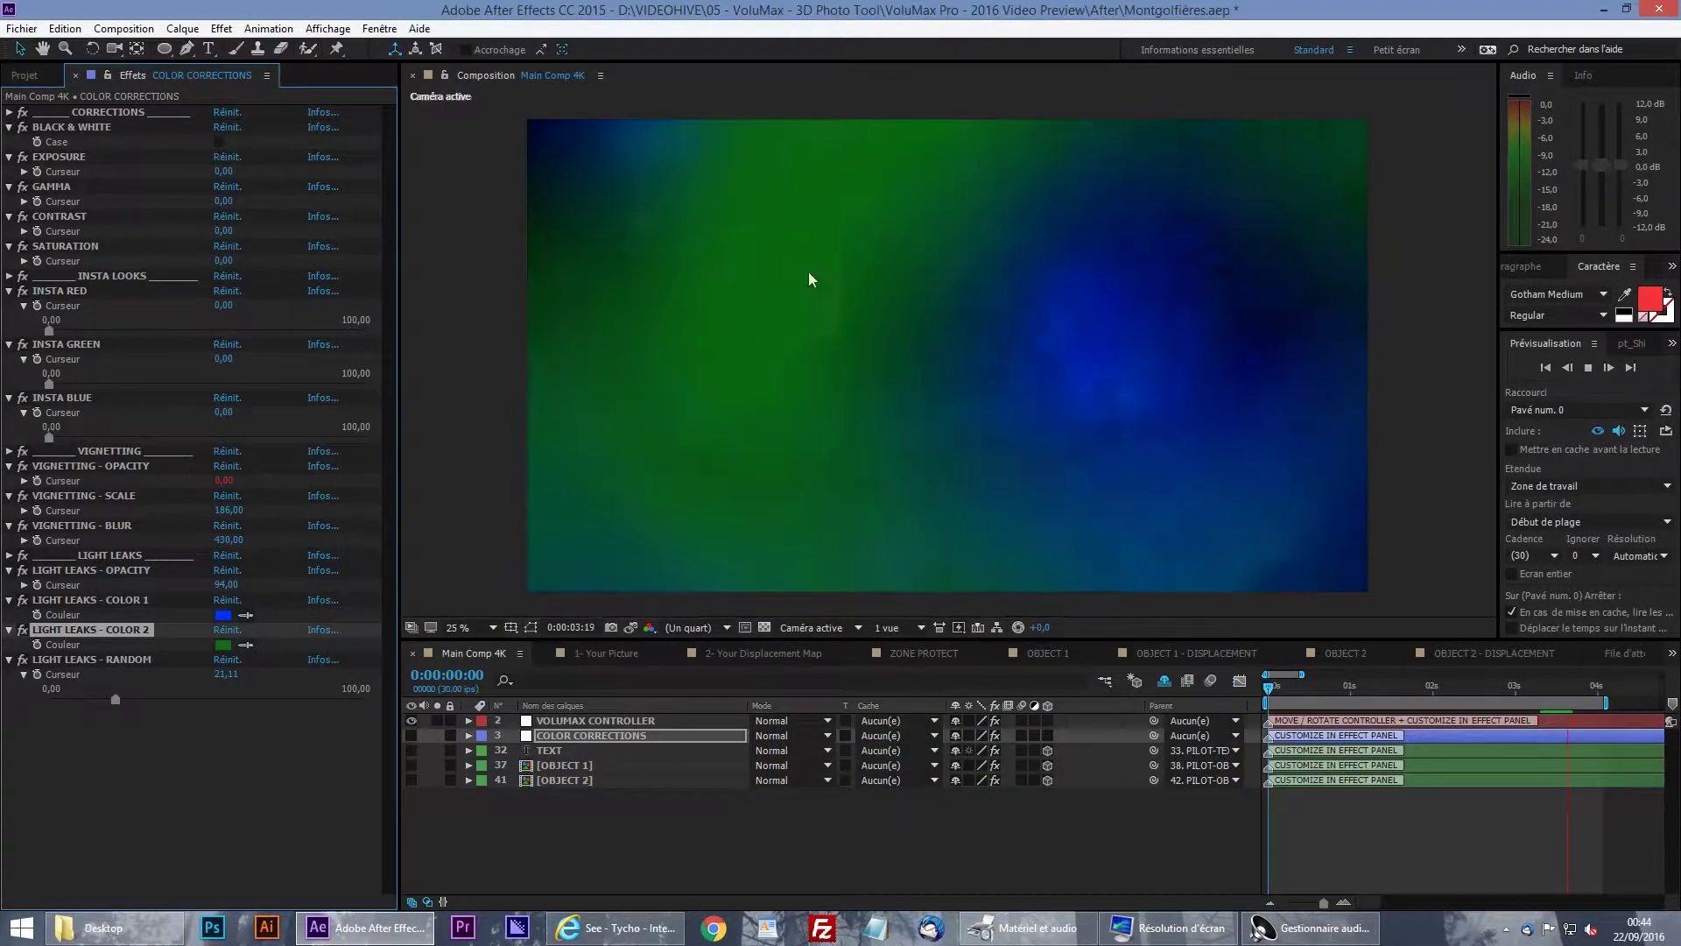
Undo both light leak color changes and replay the preview
key("space")
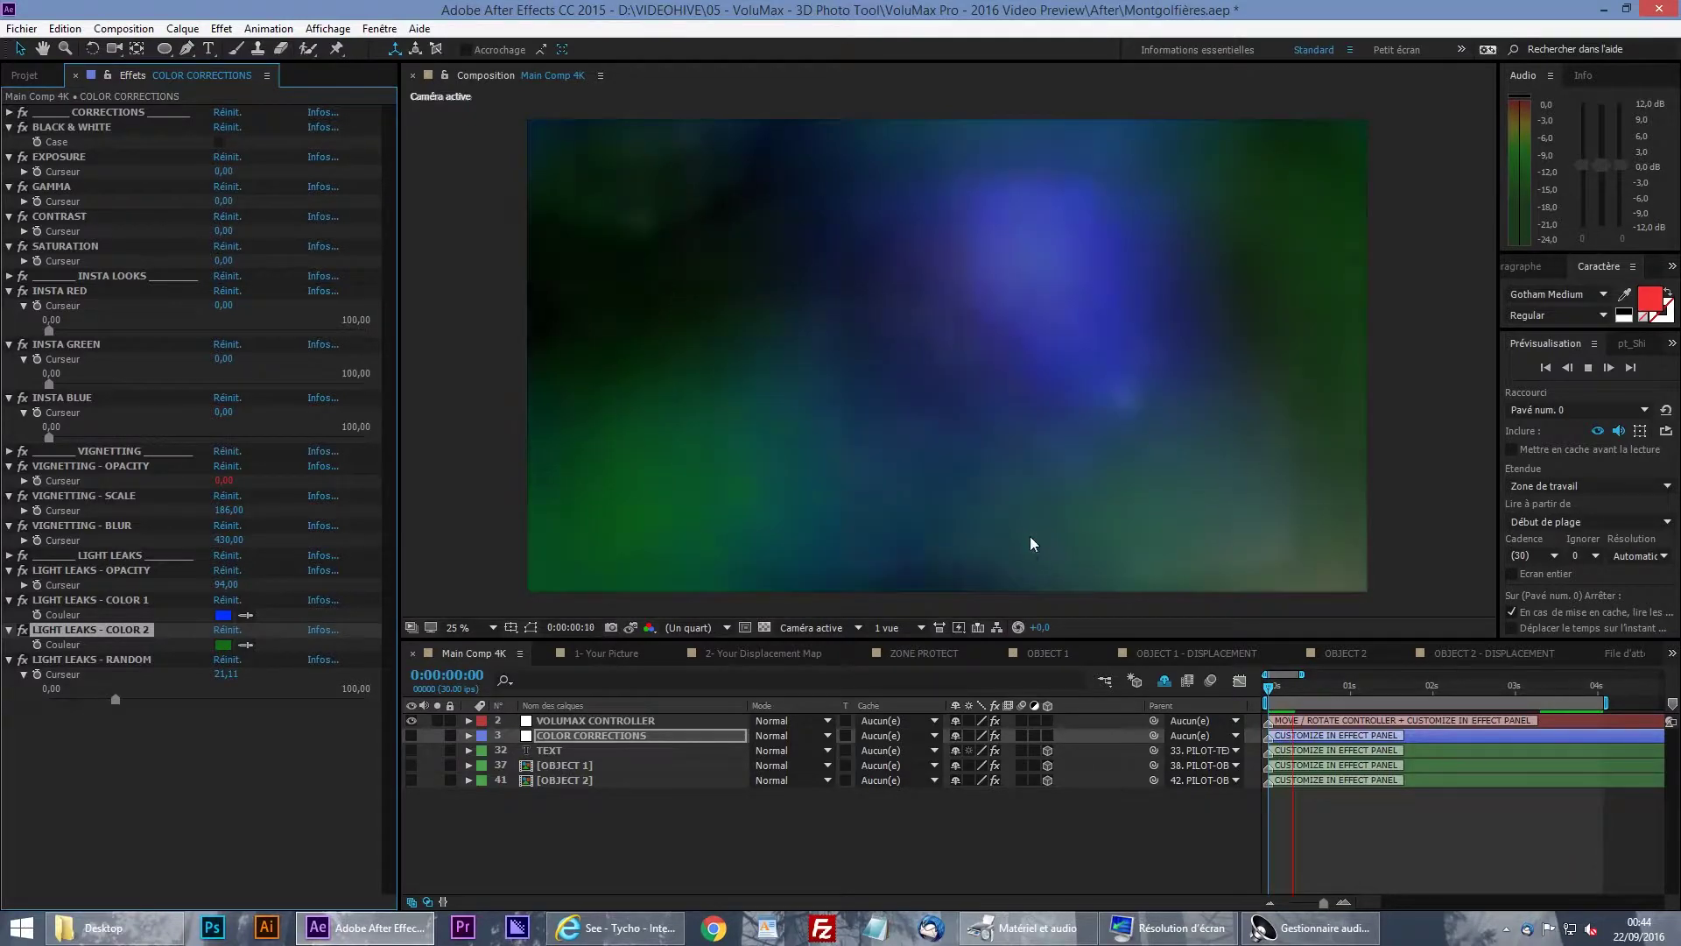
key("ctrl+z")
key("ctrl+z")
key("space")
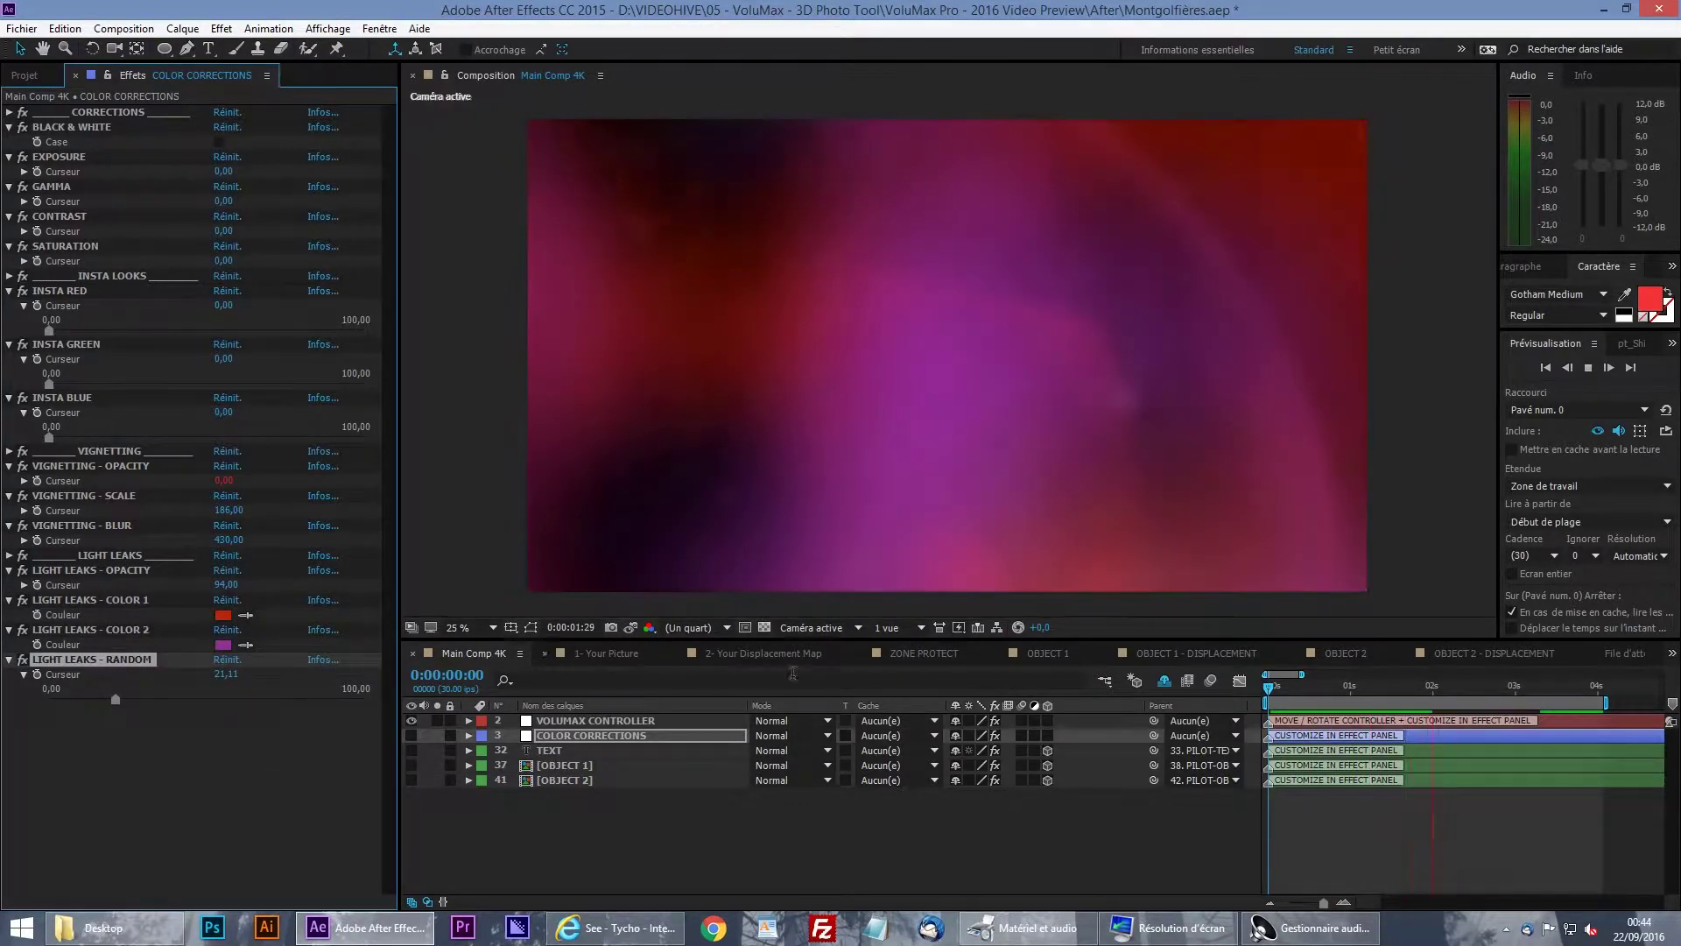
Make the Montgolfière-DIFF.png layer visible in the 1- Your Picture composition and show the OBJECT 1 layer in Main Comp 4K
left_click(602, 653)
left_click(411, 735)
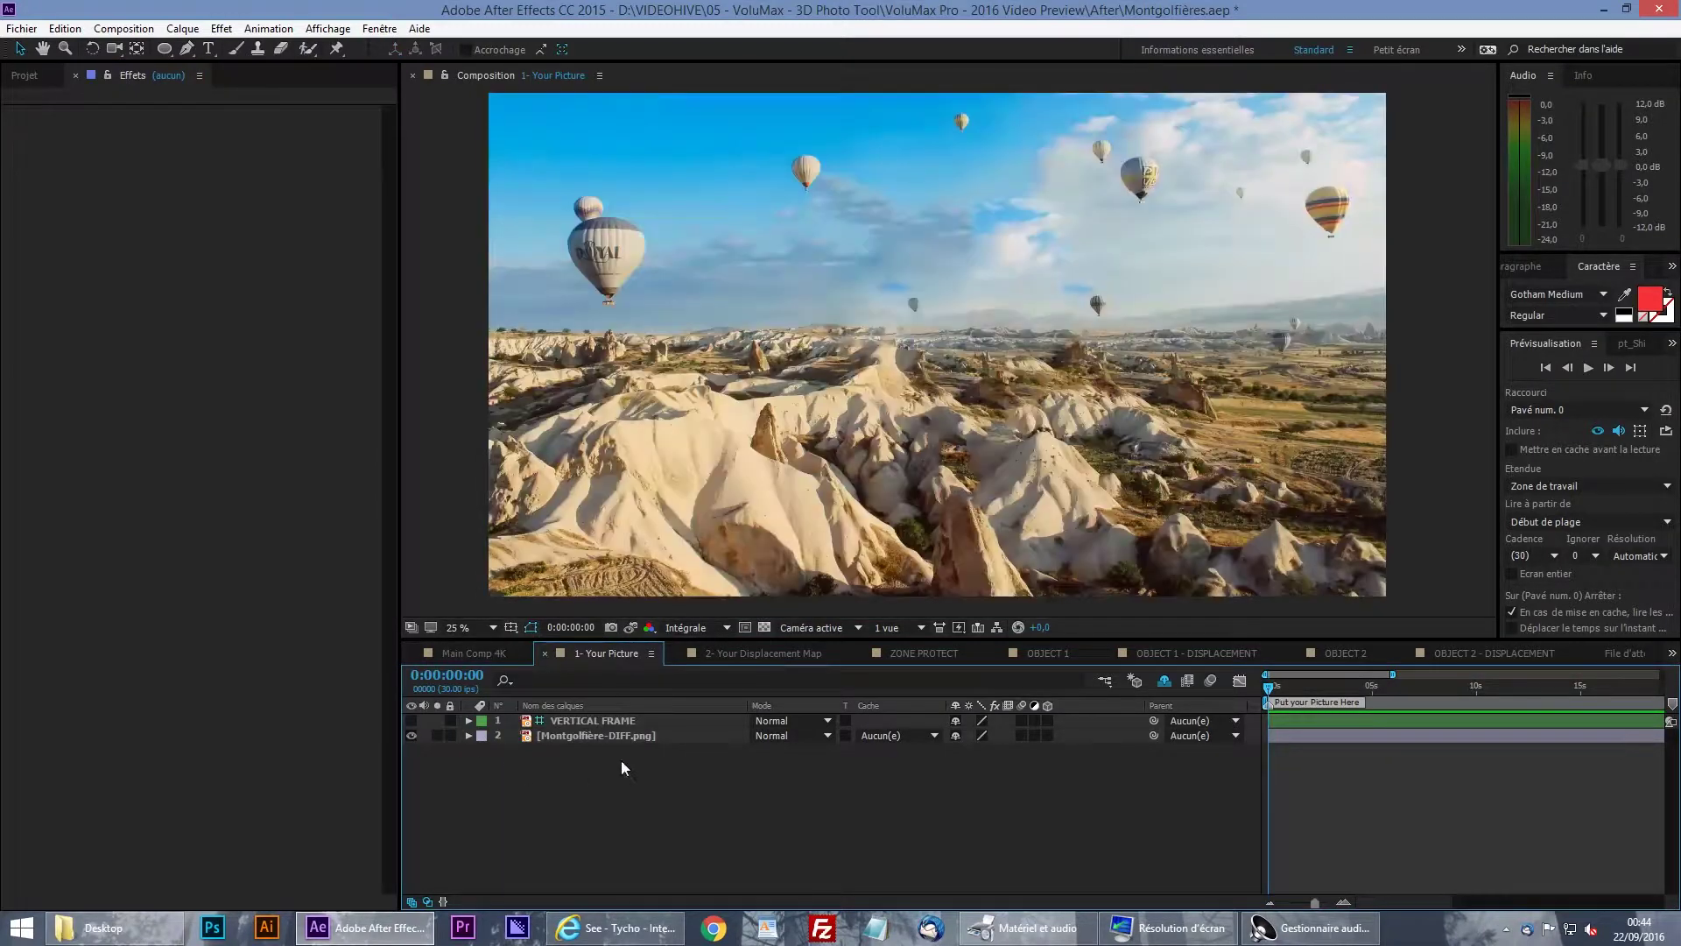
left_click(790, 652)
left_click(473, 653)
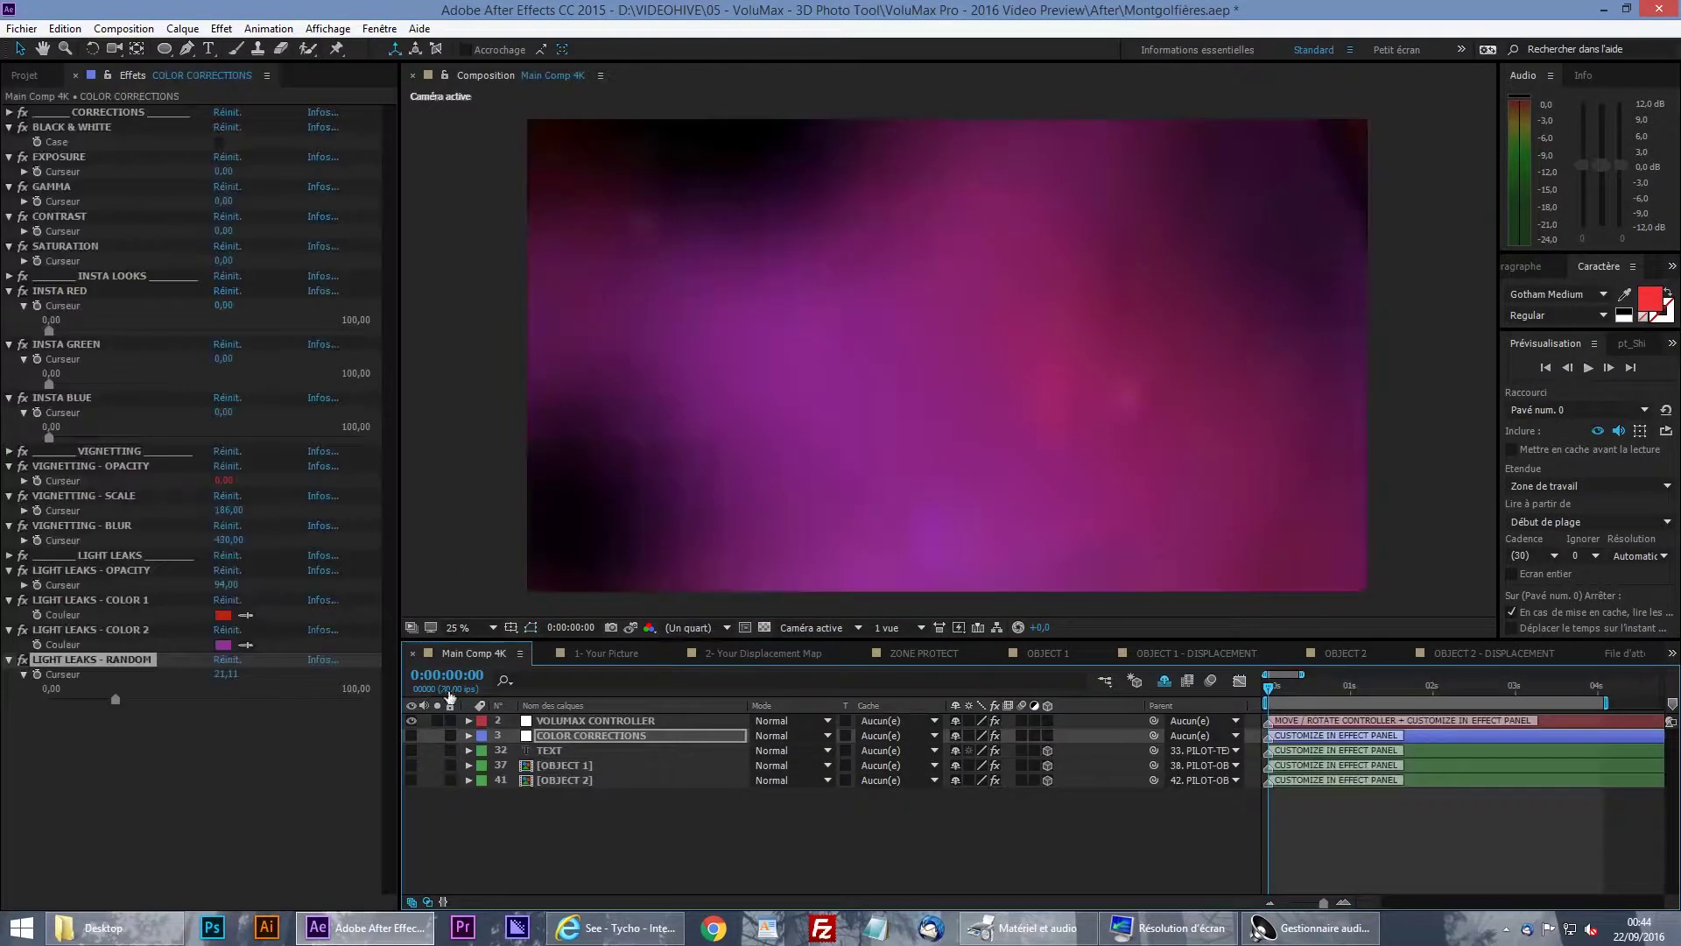
left_click(564, 765)
left_click(411, 765)
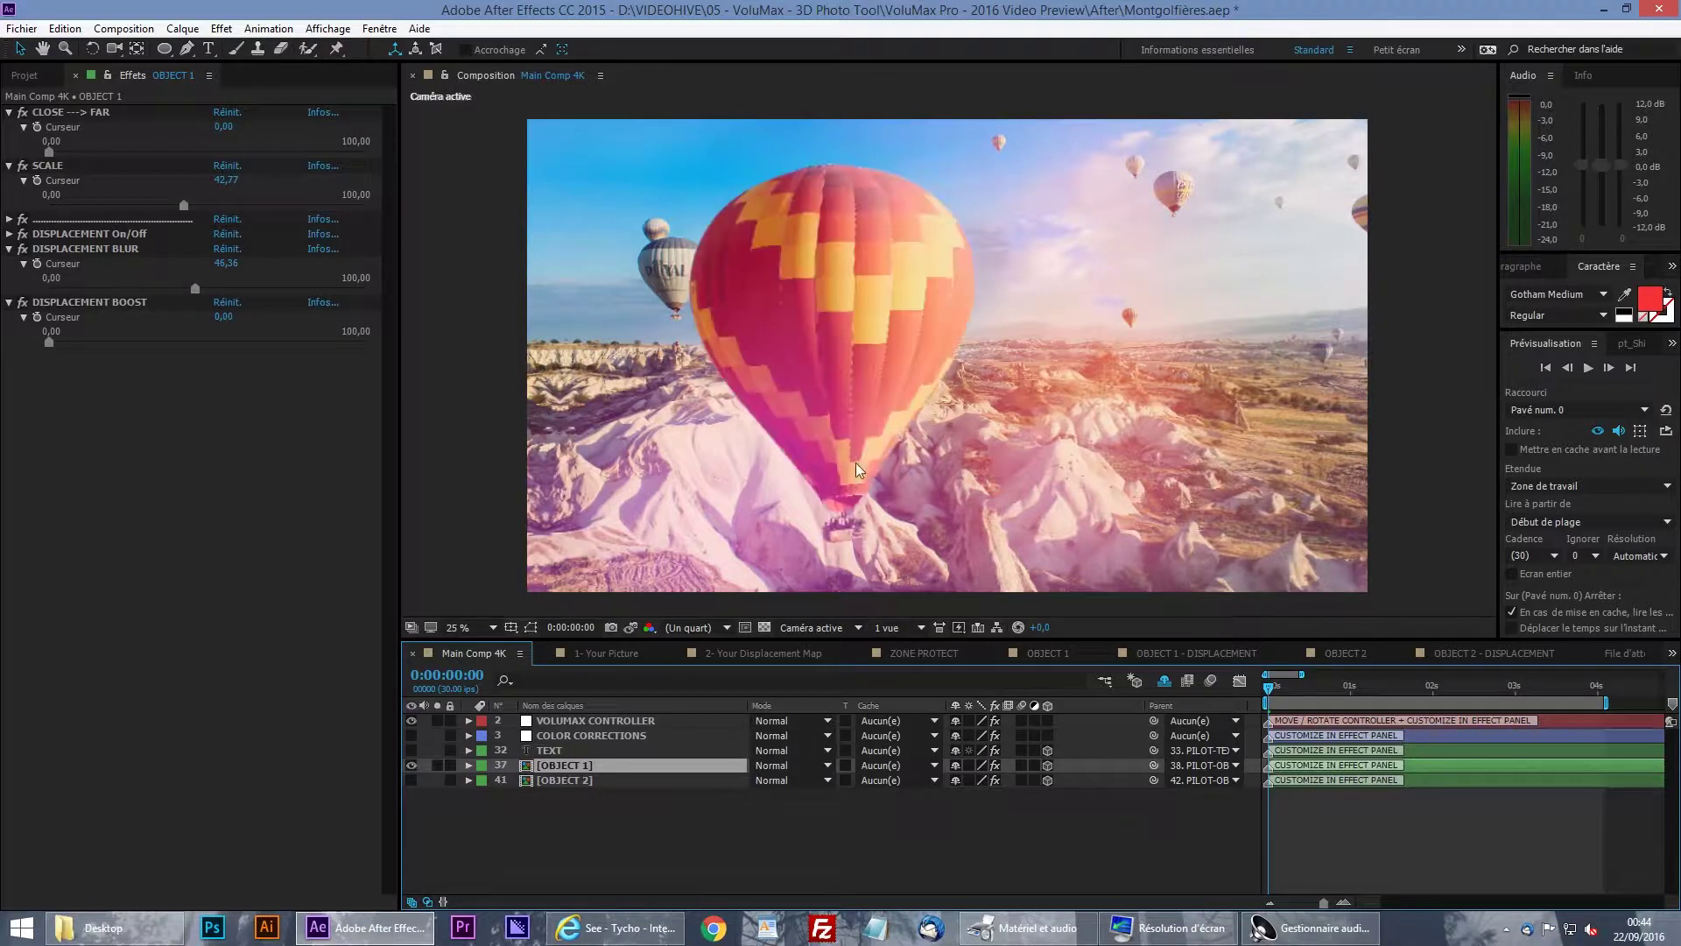
left_click(592, 653)
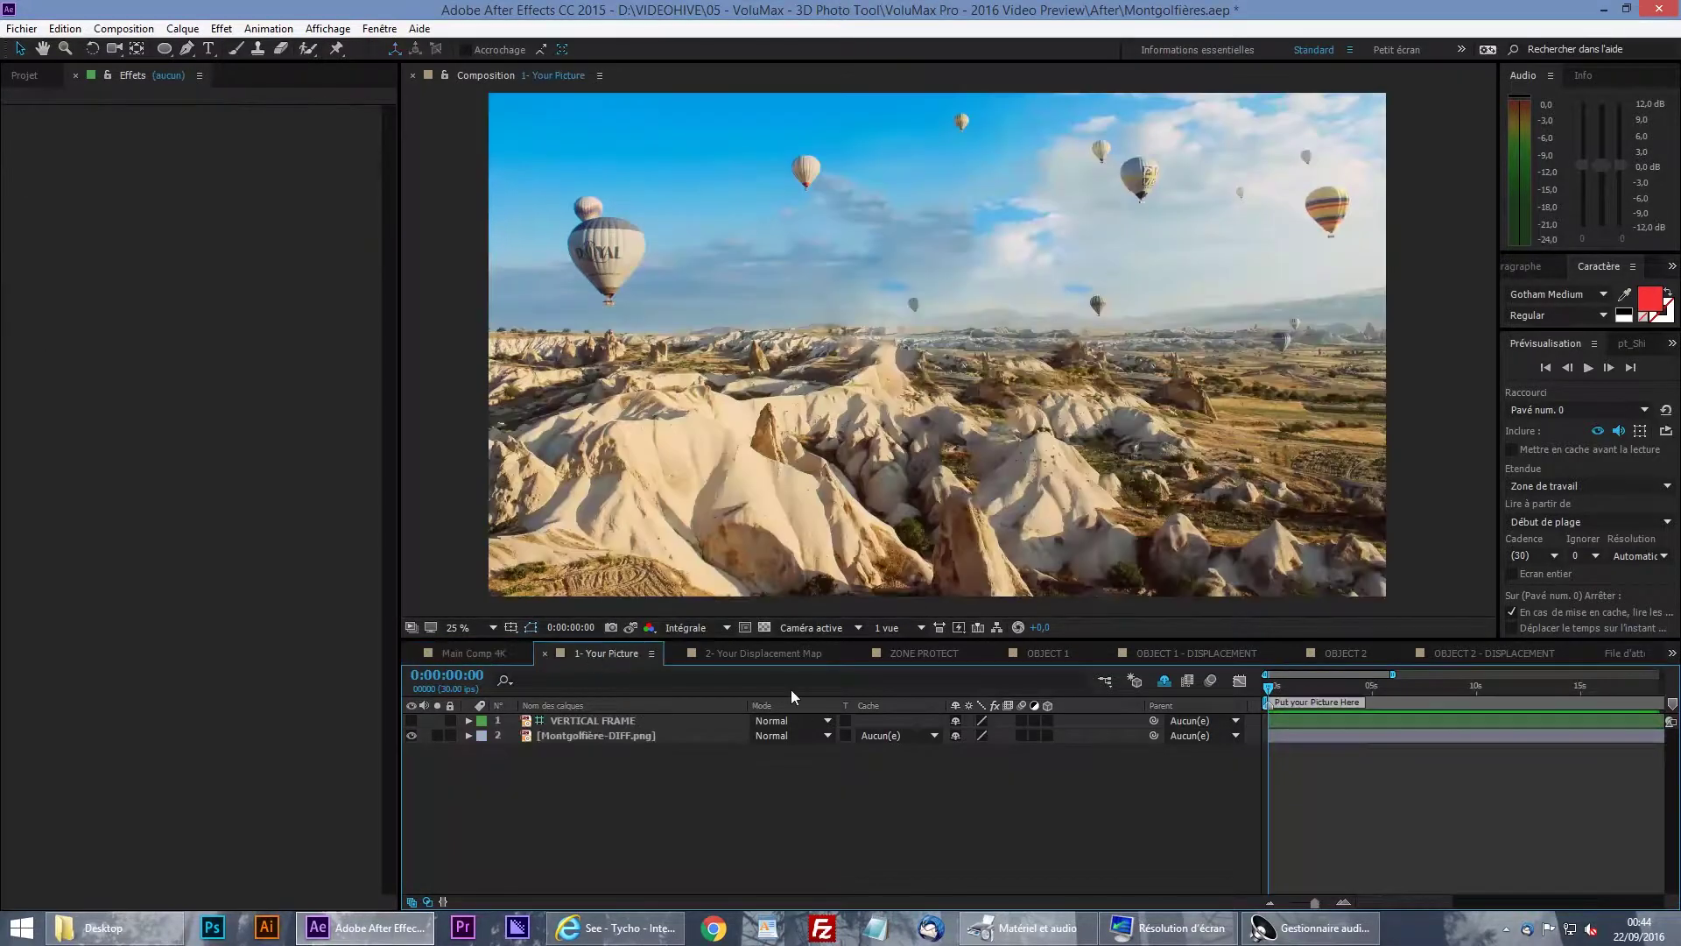
left_click(491, 652)
Set Light Leaks - Random to 0 on the COLOR CORRECTIONS layer and preview the light leaks over the balloon scene
left_click(564, 736)
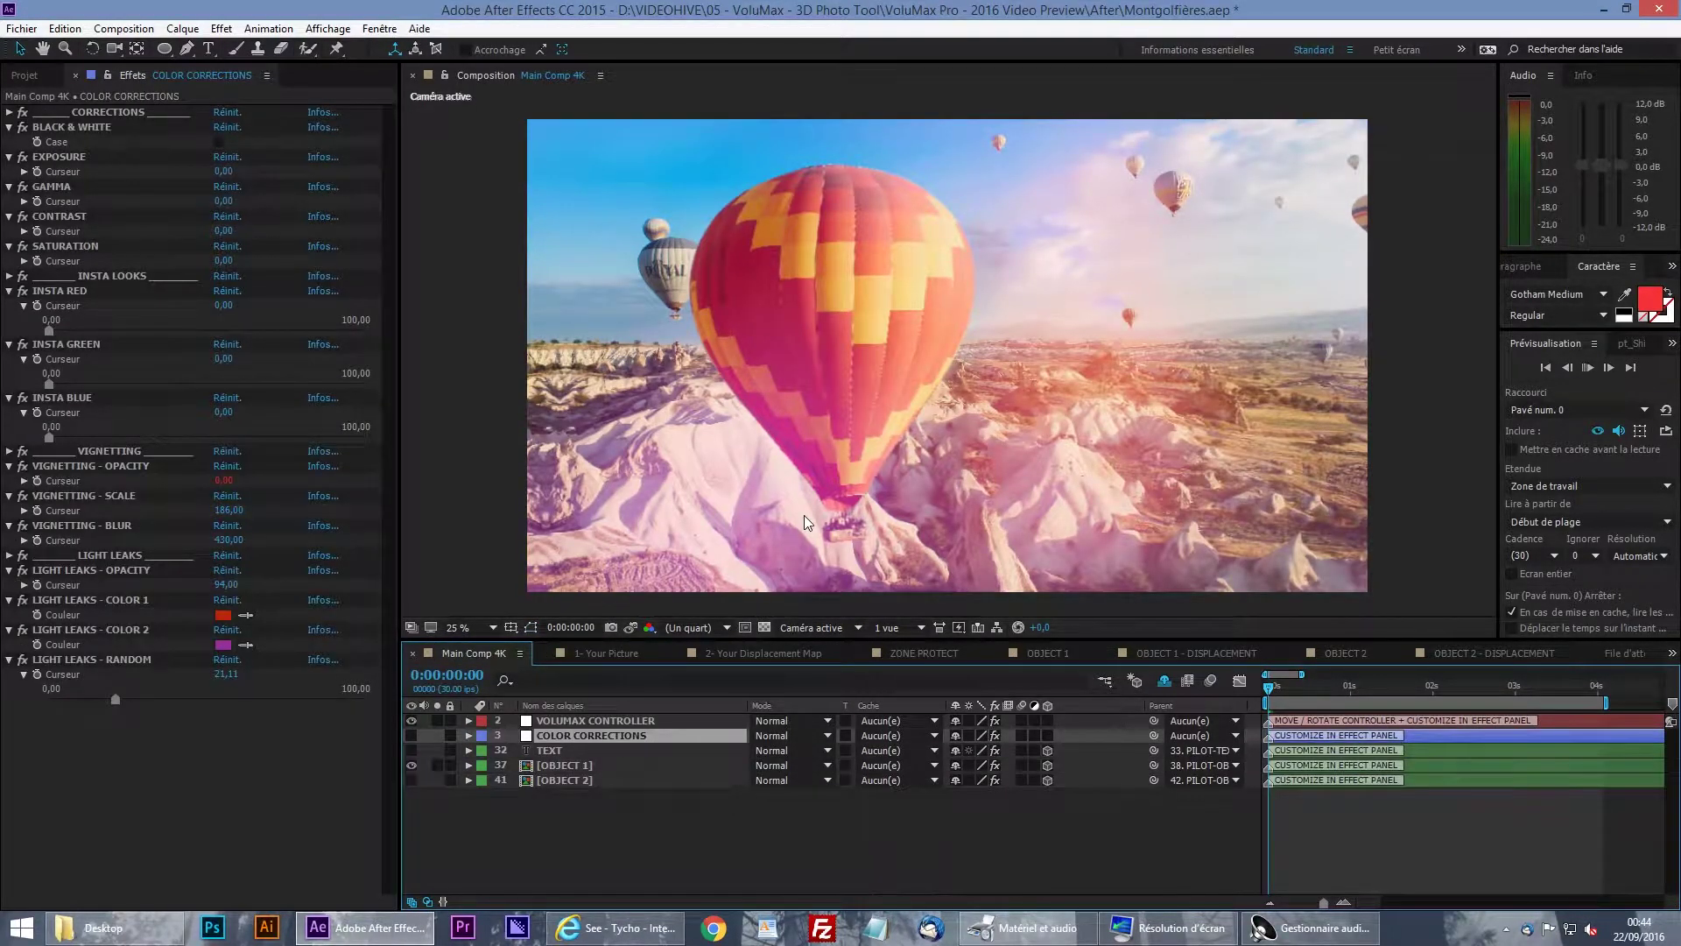
key("space")
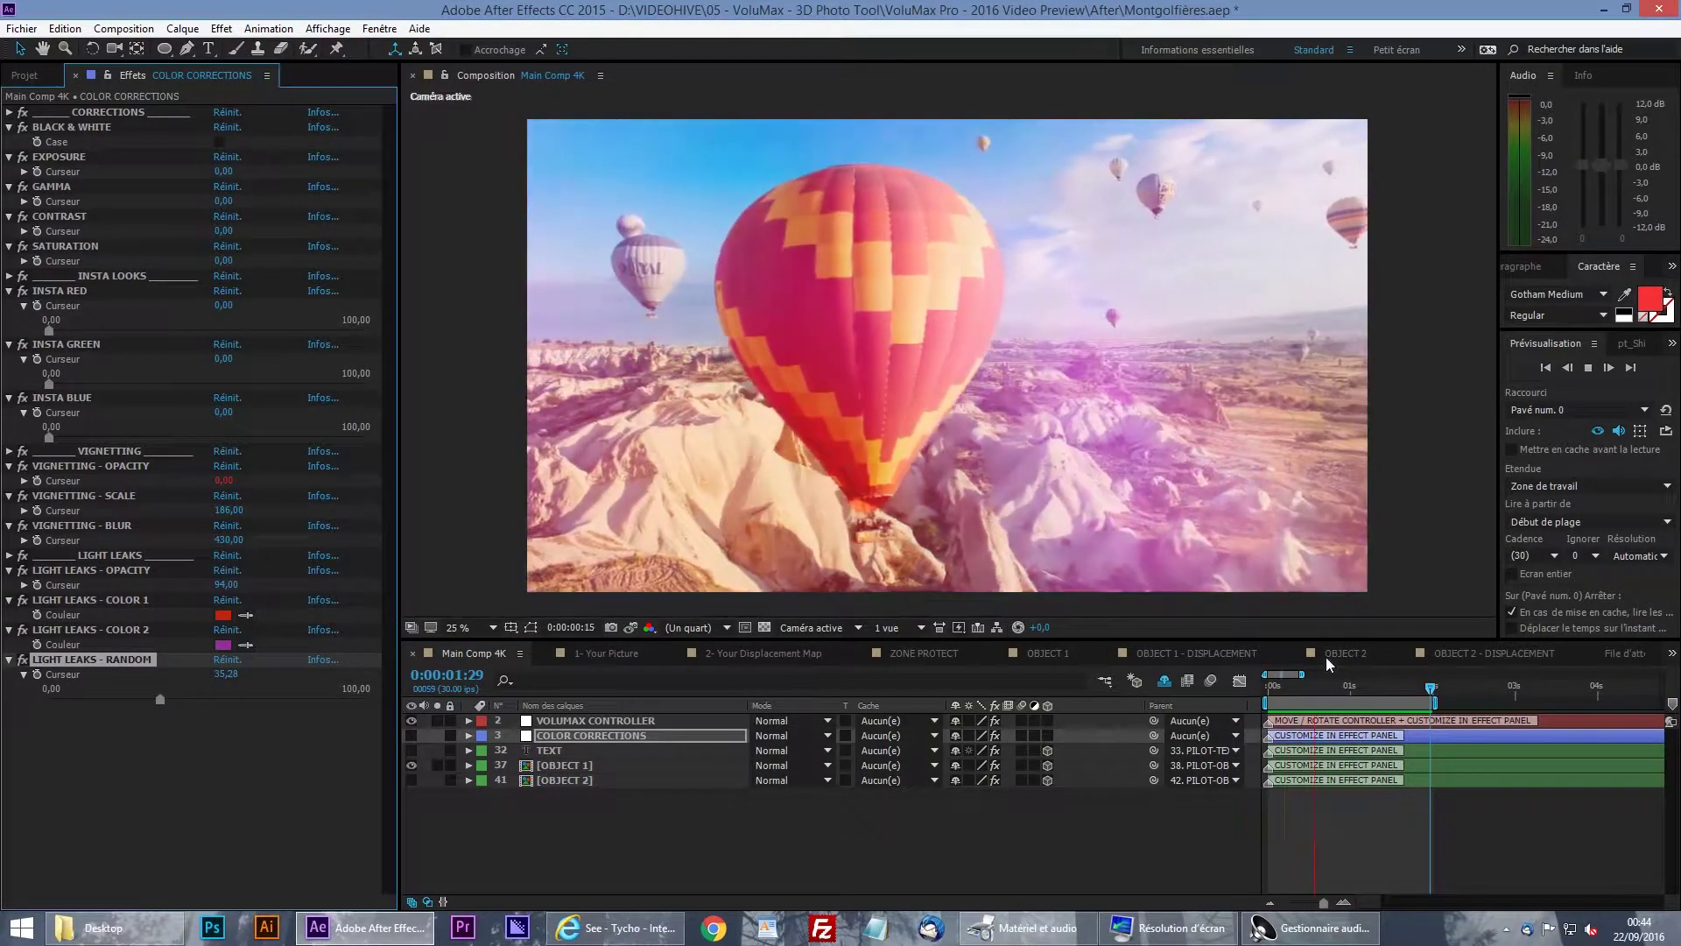
mouse_move(56, 699)
left_mouse_down()
mouse_move(240, 696)
mouse_move(49, 698)
left_mouse_up()
key("space")
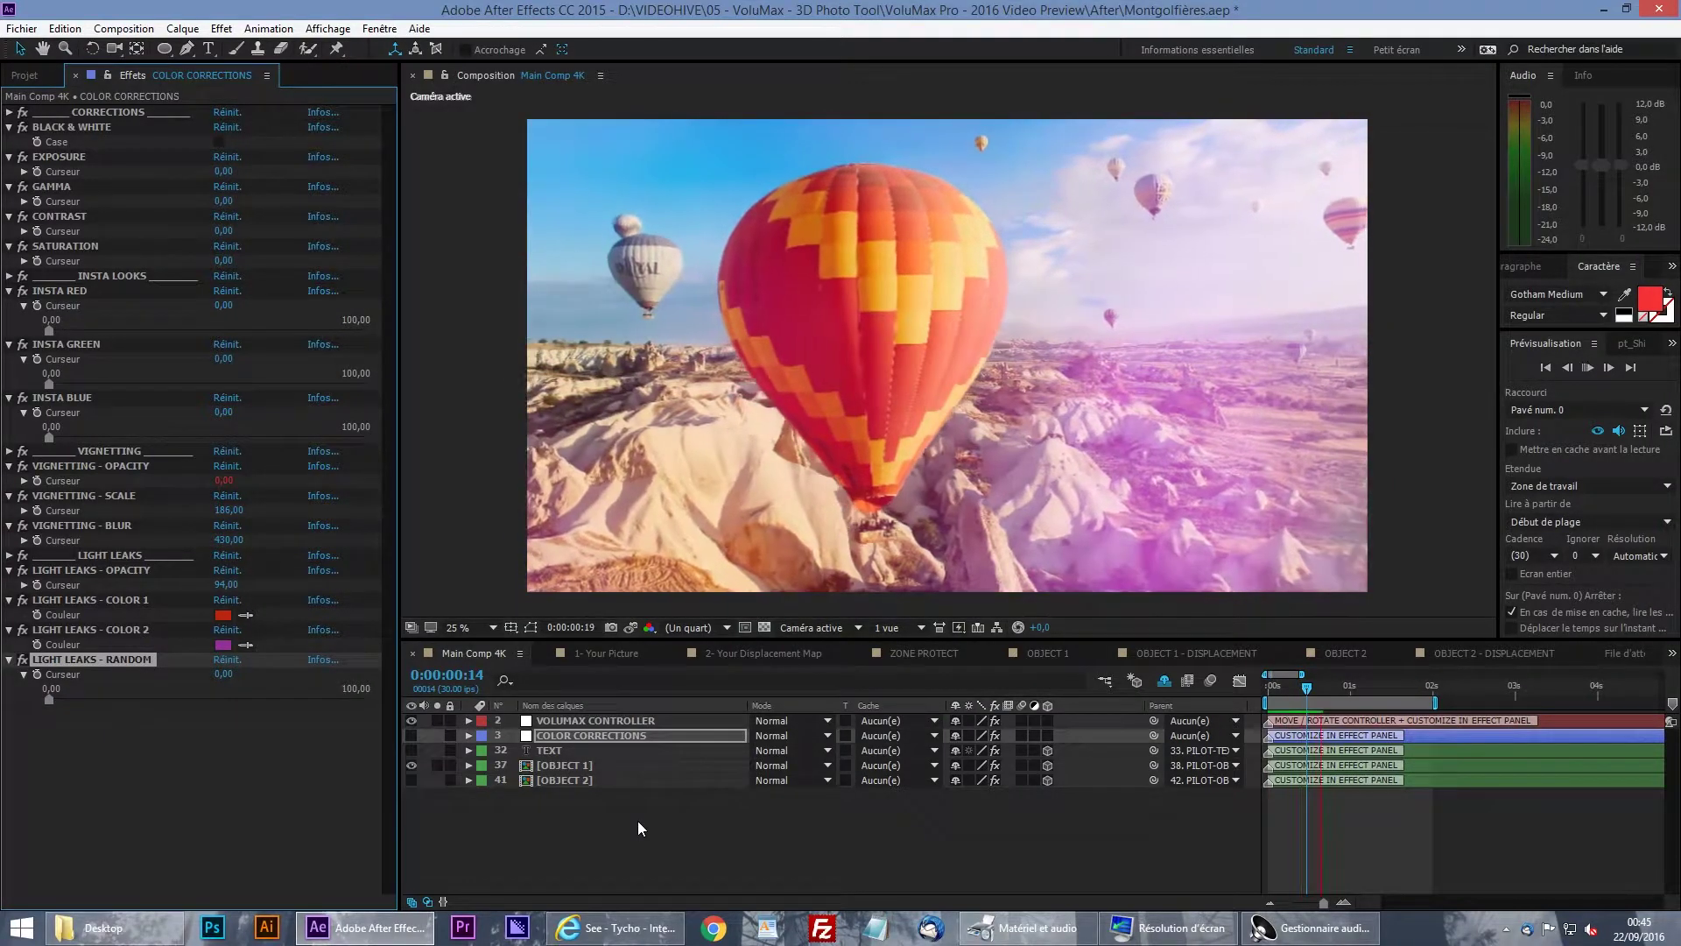